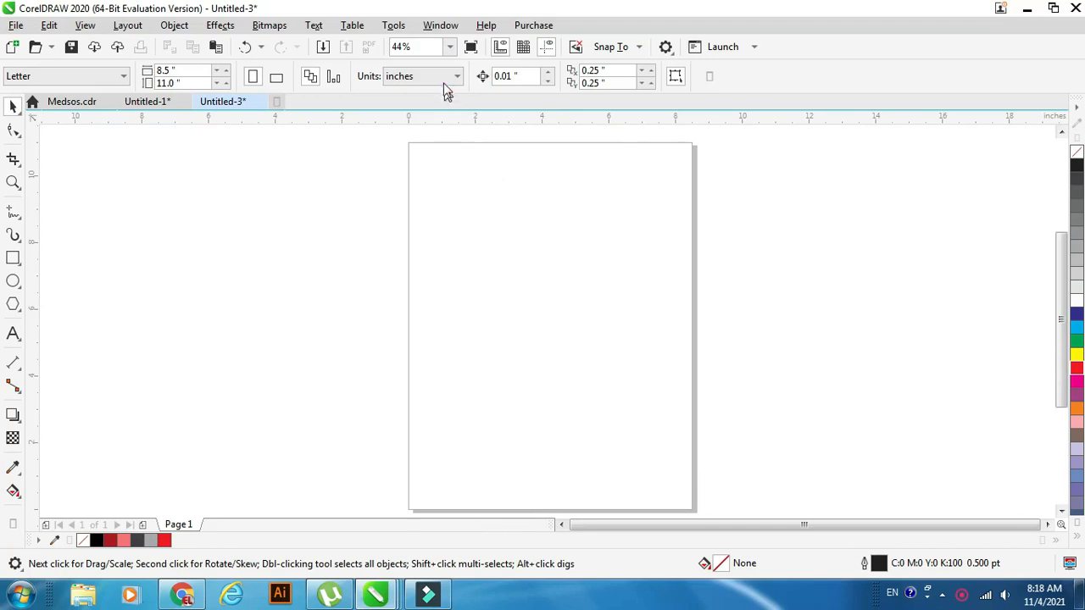
# Set the drawing units to millimeters and draw a rectangle about 91 by 53 mm near the top of the page.
pyautogui.click(447, 77)
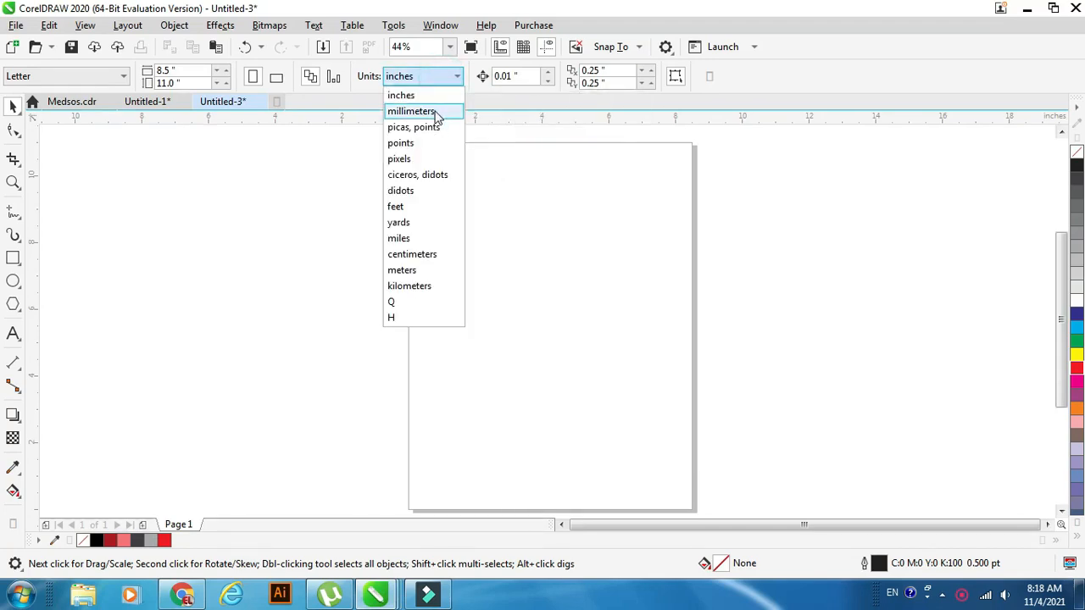
pyautogui.click(437, 116)
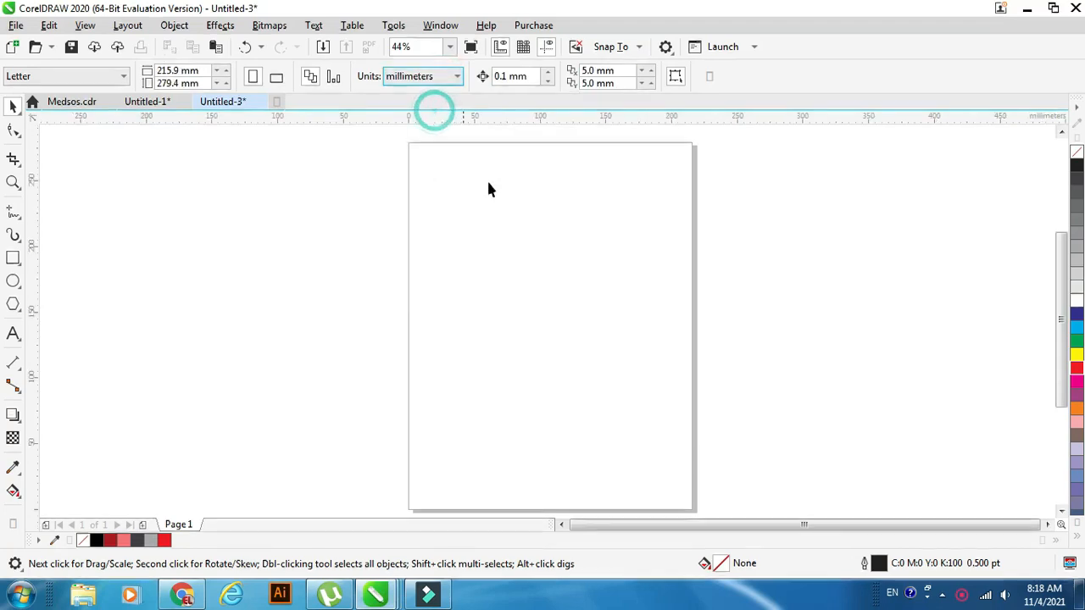
pyautogui.click(13, 258)
pyautogui.moveTo(442, 160); pyautogui.dragTo(562, 227)
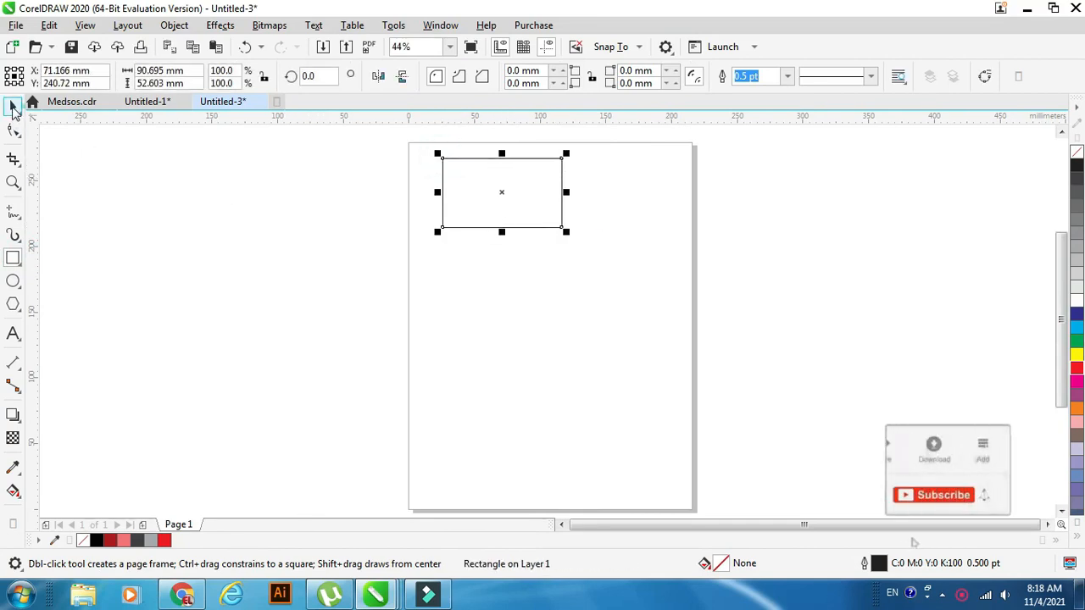
# Set the rectangle's size to 90 mm wide and 55 mm high.
pyautogui.click(13, 105)
pyautogui.doubleClick(151, 71)
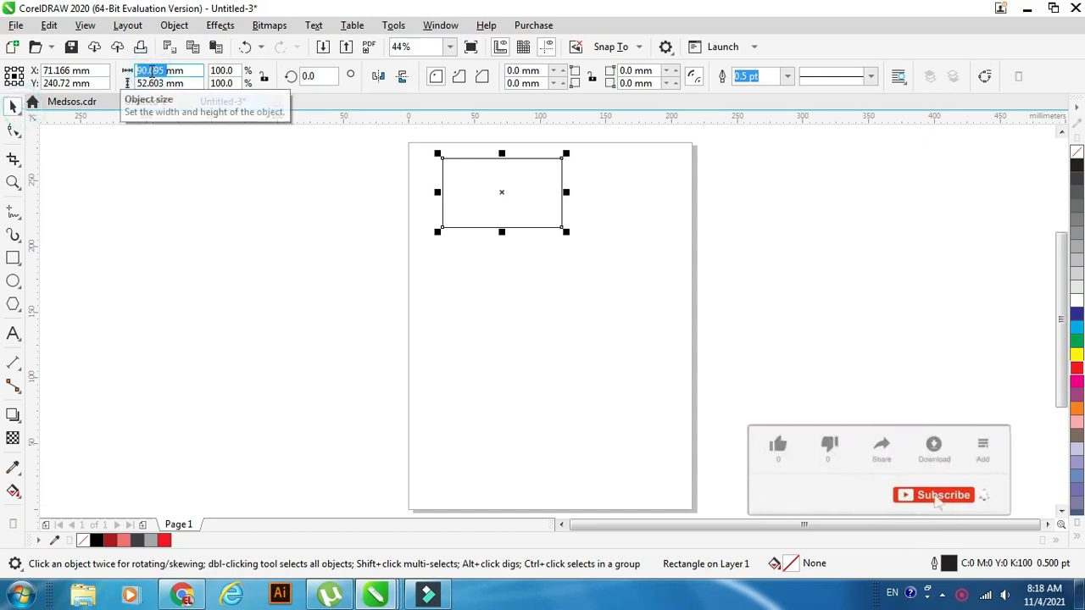
pyautogui.write('90')
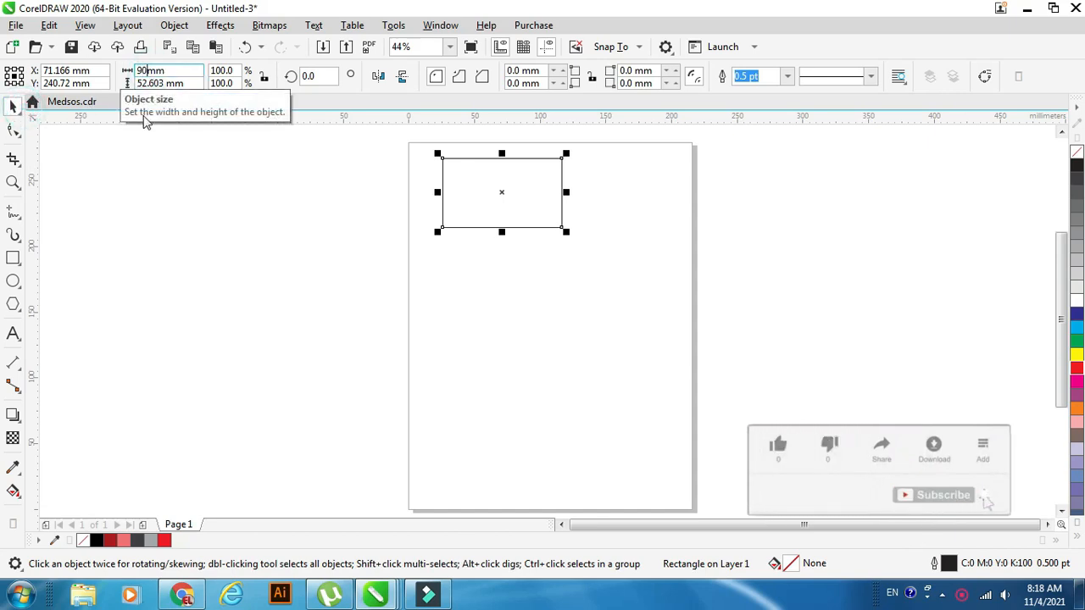
pyautogui.doubleClick(149, 84)
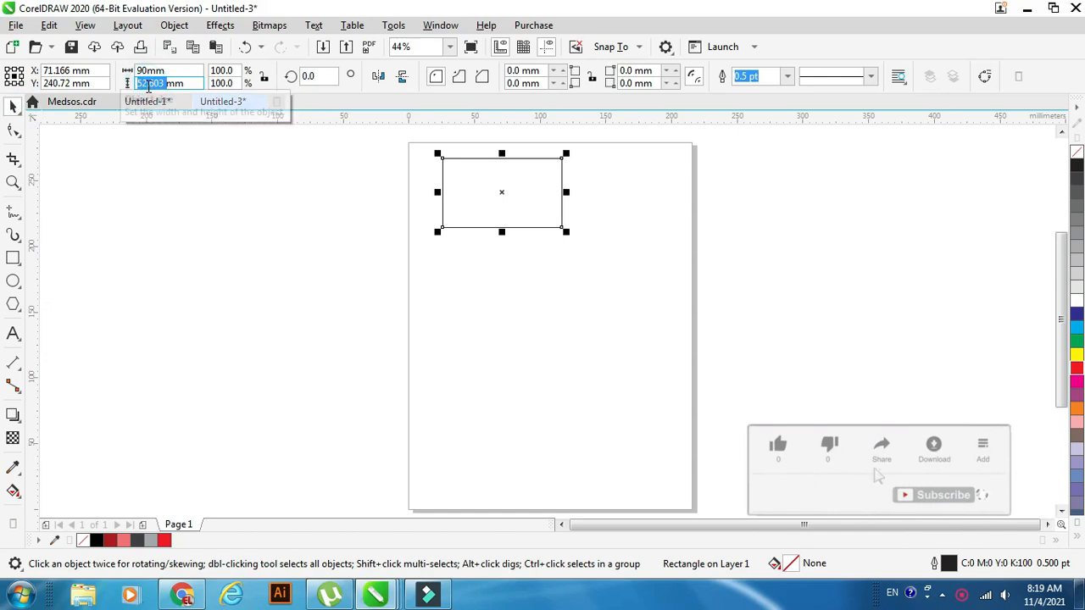
pyautogui.write('55')
pyautogui.press('Return')
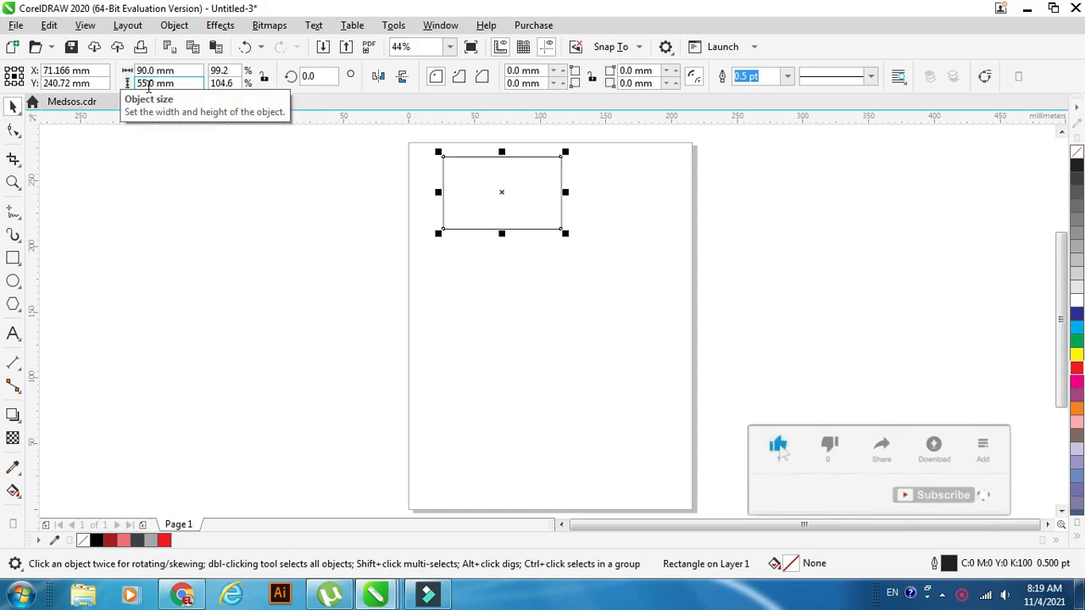
# Round all four corners of the rectangle with the Shape tool to a radius of about 4.2 mm.
pyautogui.click(13, 182)
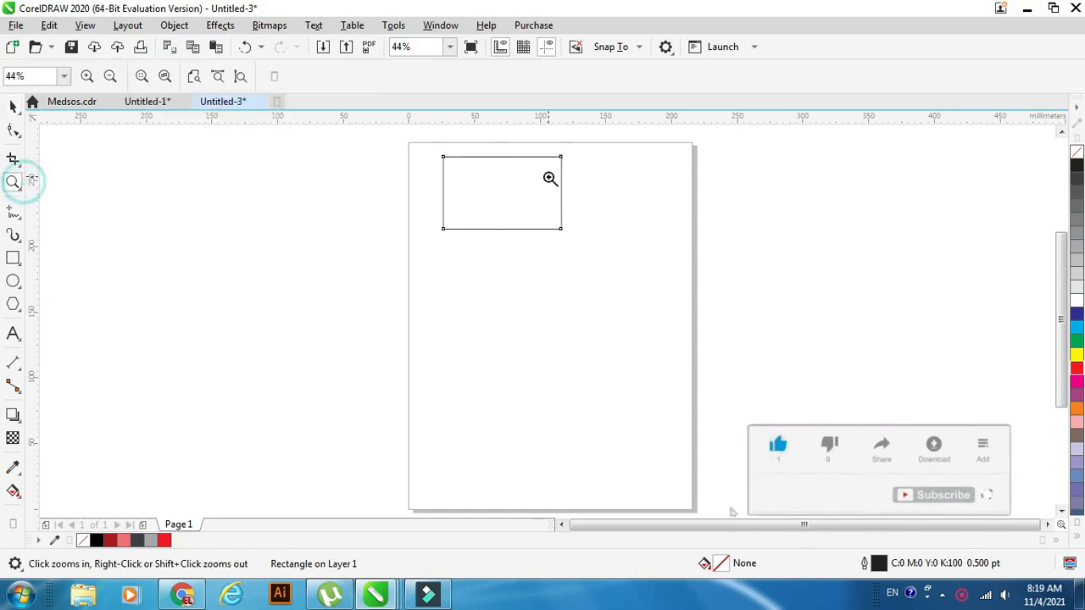
pyautogui.moveTo(435, 139); pyautogui.dragTo(599, 252)
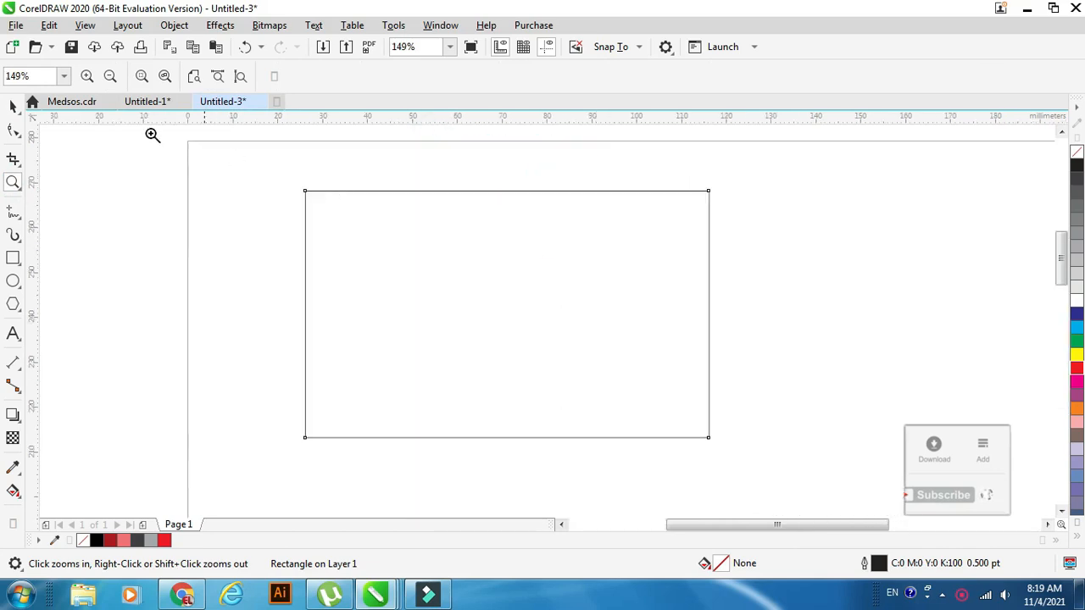
pyautogui.click(13, 130)
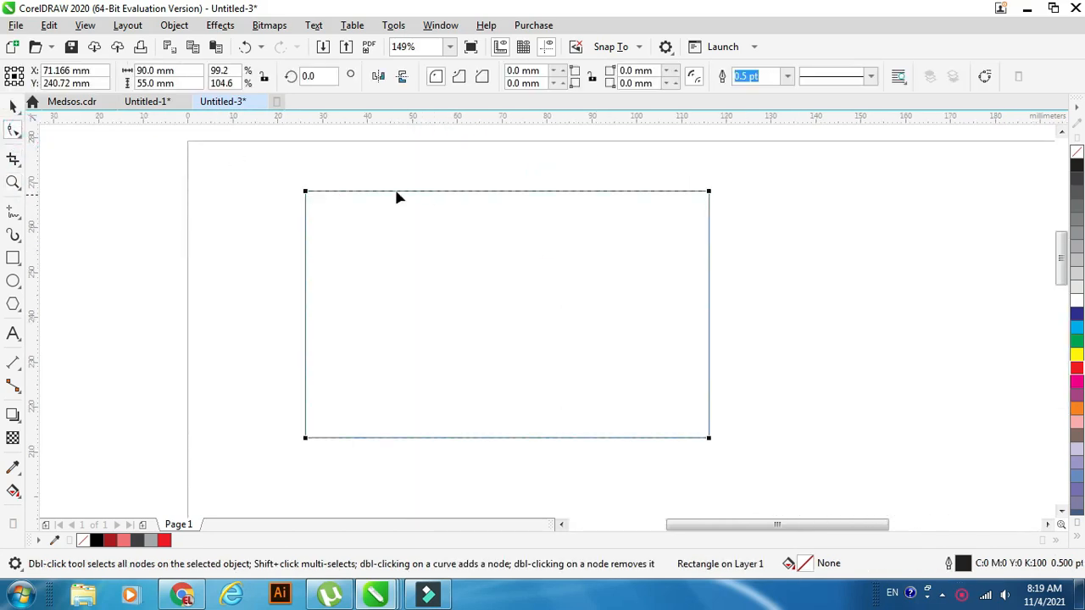
pyautogui.moveTo(307, 193); pyautogui.dragTo(326, 180)
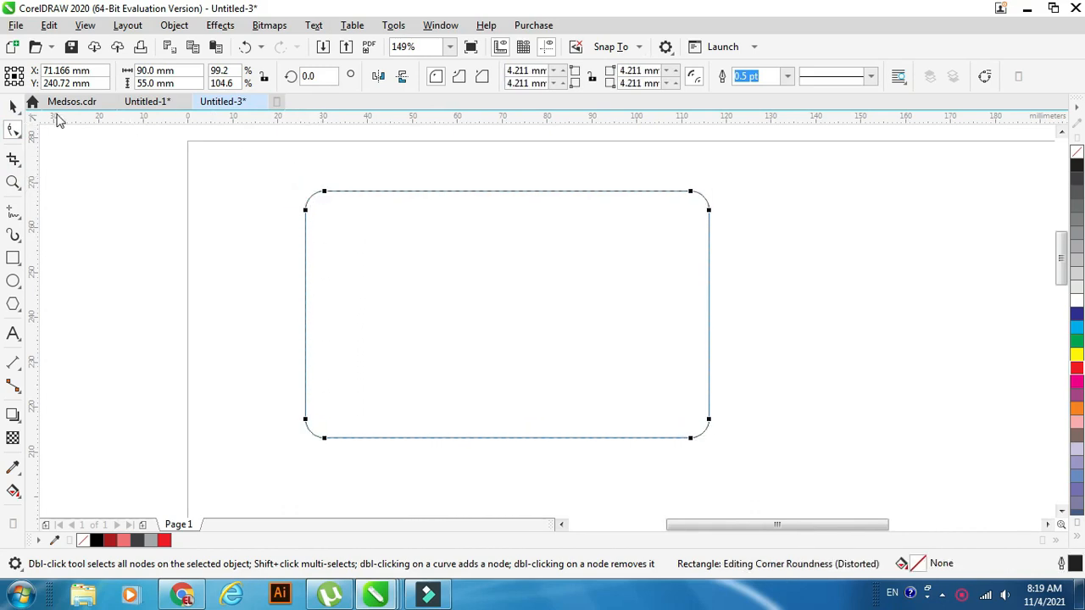
pyautogui.click(13, 106)
pyautogui.click(259, 226)
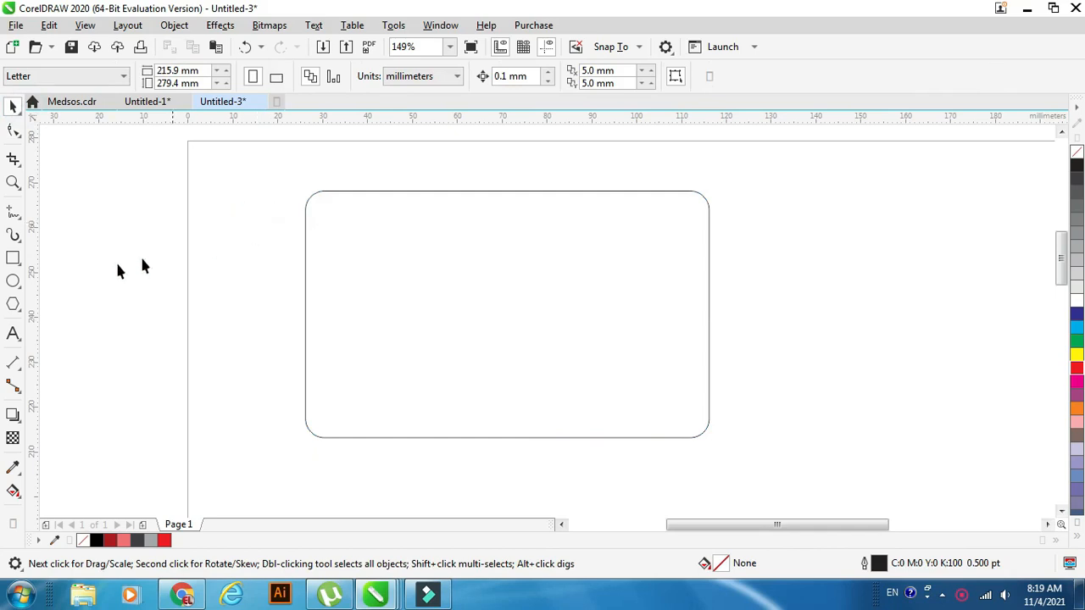
# Draw a tall rectangle about 36 by 63 mm over the left part of the card, extending past its edges.
pyautogui.click(14, 259)
pyautogui.moveTo(288, 169); pyautogui.dragTo(450, 455)
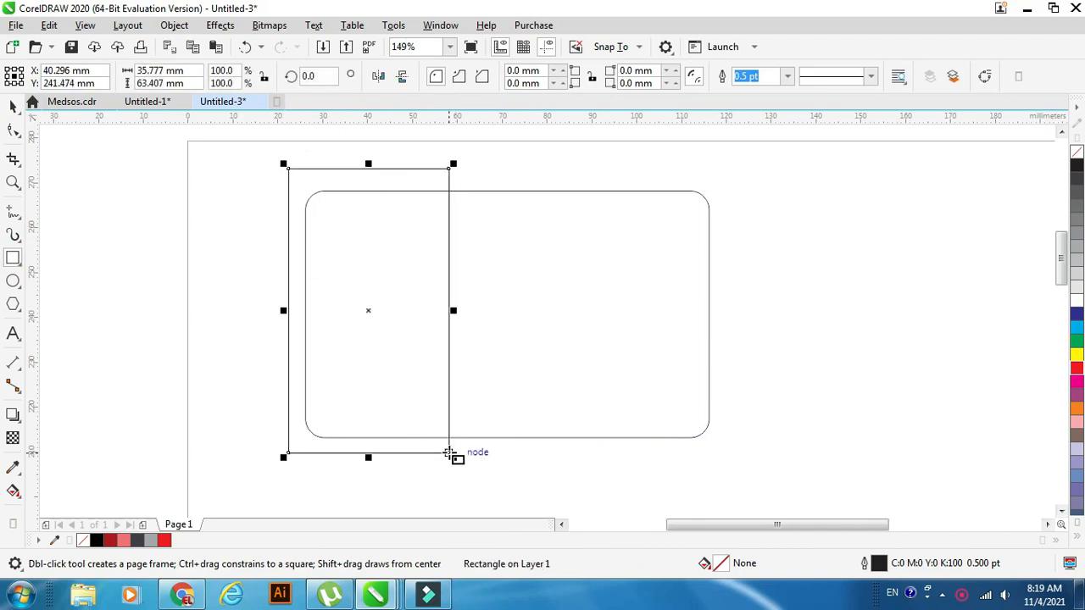
pyautogui.click(12, 108)
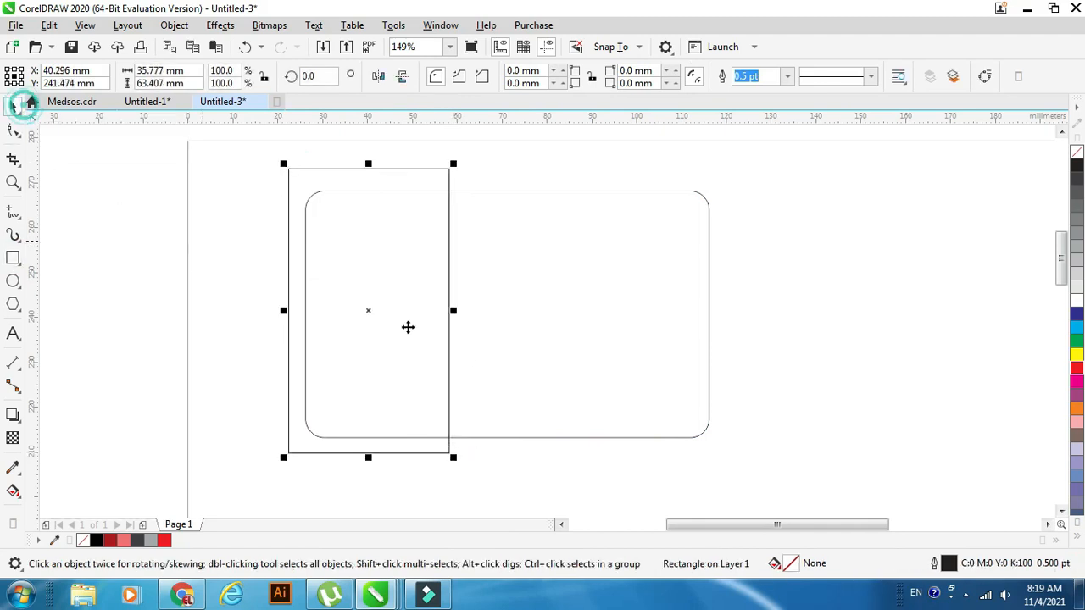
# Mirror narrow copies of the tall rectangle to its right, making two adjoining vertical strips about 5.3 mm wide.
pyautogui.moveTo(283, 310); pyautogui.dragTo(491, 313)
pyautogui.rightClick(468, 329)
pyautogui.rightClick(490, 313)
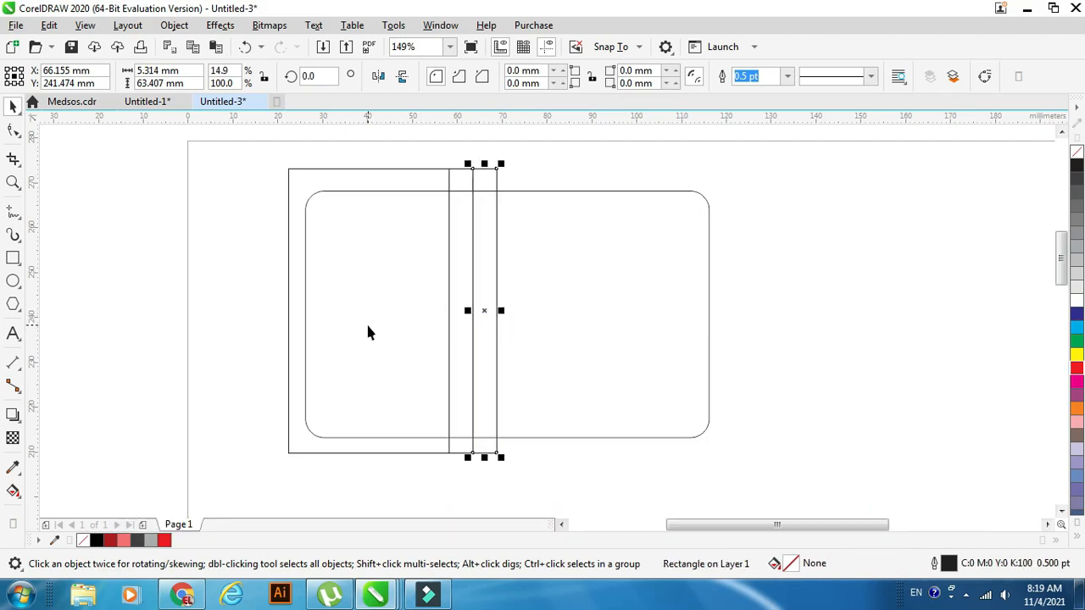
# Draw a horizontal band about 37.5 by 10.5 mm across the tall rectangle, ending at its right edge.
pyautogui.click(12, 259)
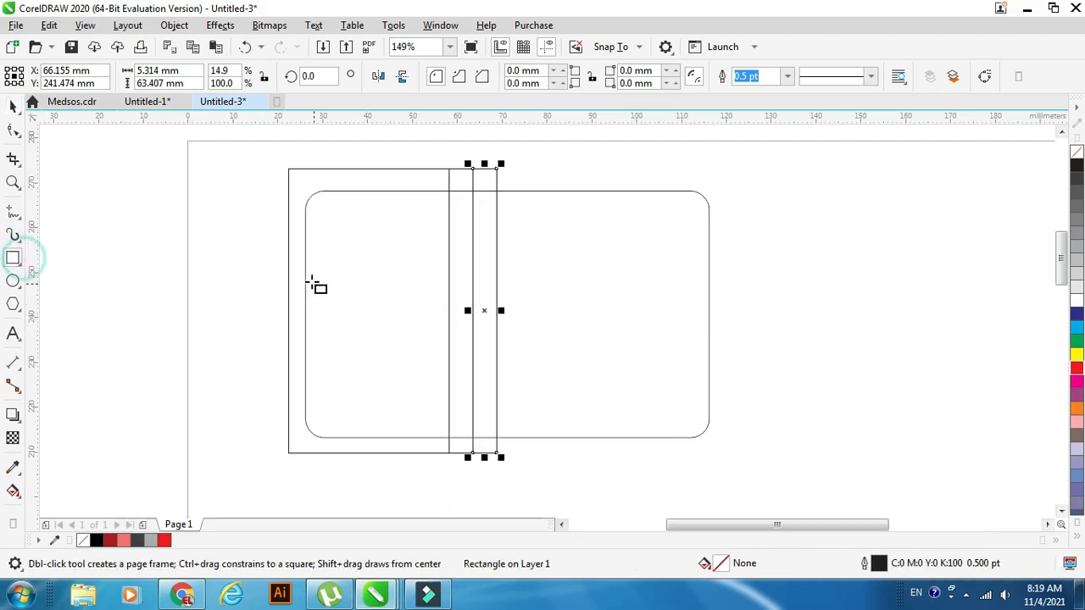
pyautogui.moveTo(282, 246); pyautogui.dragTo(449, 290)
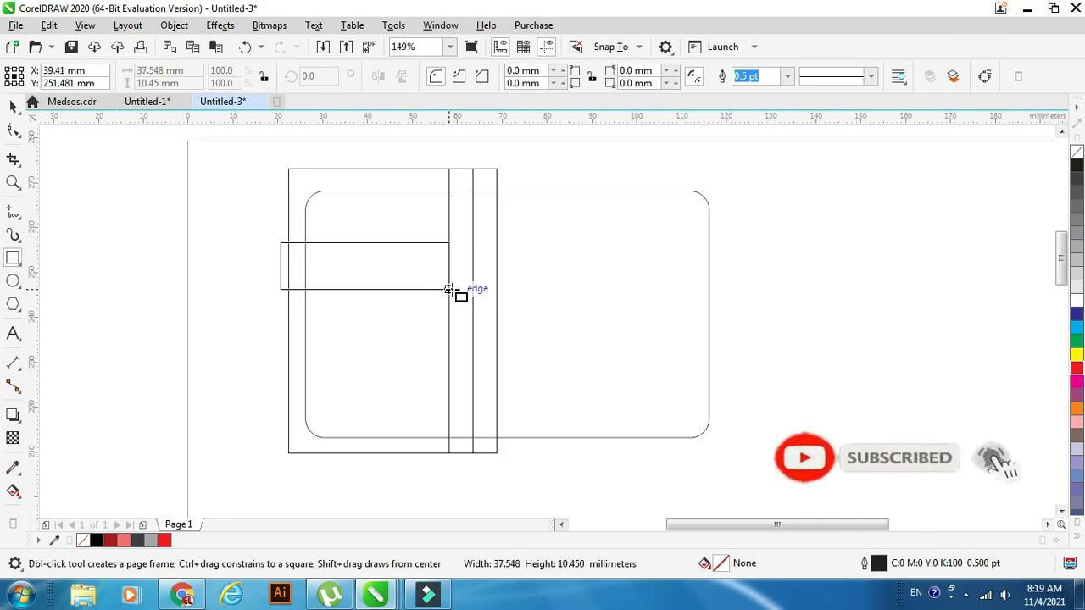
pyautogui.moveTo(449, 289); pyautogui.dragTo(449, 290)
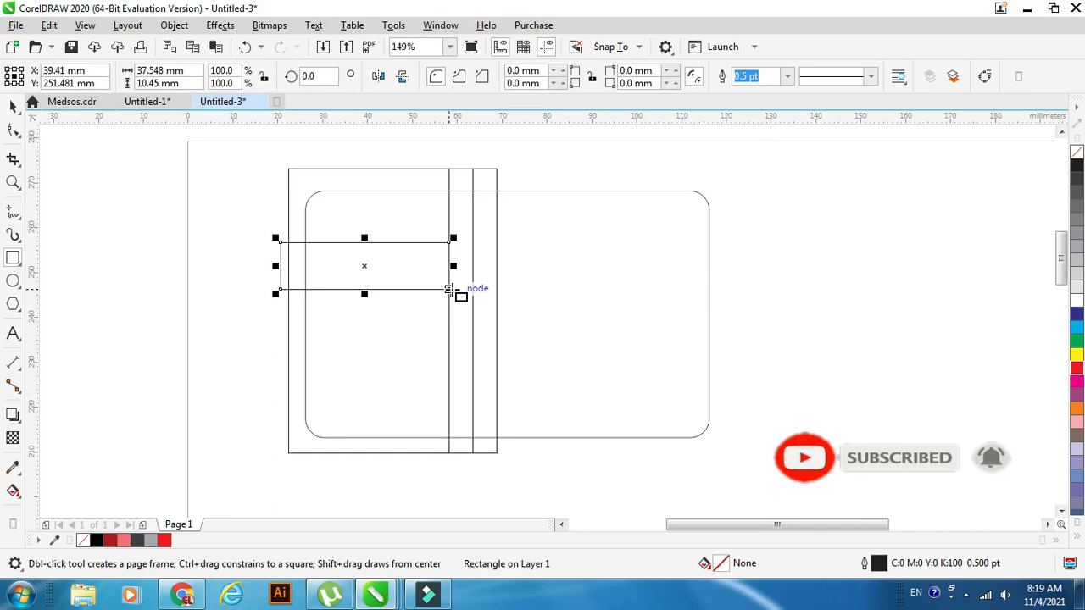
pyautogui.click(12, 106)
# Mirror a copy of the horizontal band into the first narrow strip, scaled to about 5.3 mm wide.
pyautogui.click(12, 180)
pyautogui.moveTo(228, 162); pyautogui.dragTo(620, 327)
pyautogui.click(10, 106)
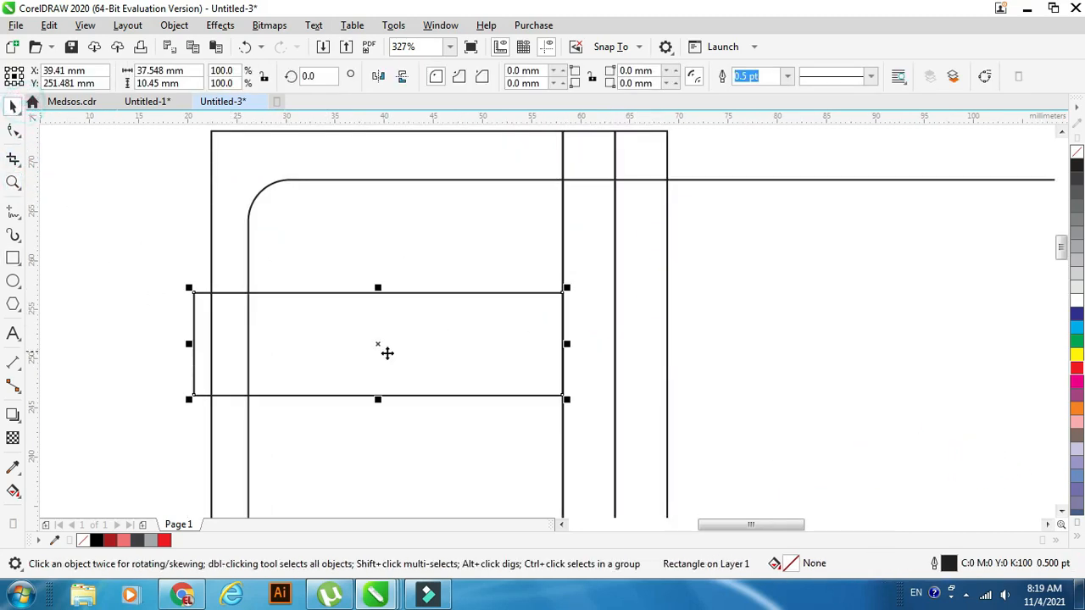
pyautogui.moveTo(188, 343); pyautogui.dragTo(610, 362)
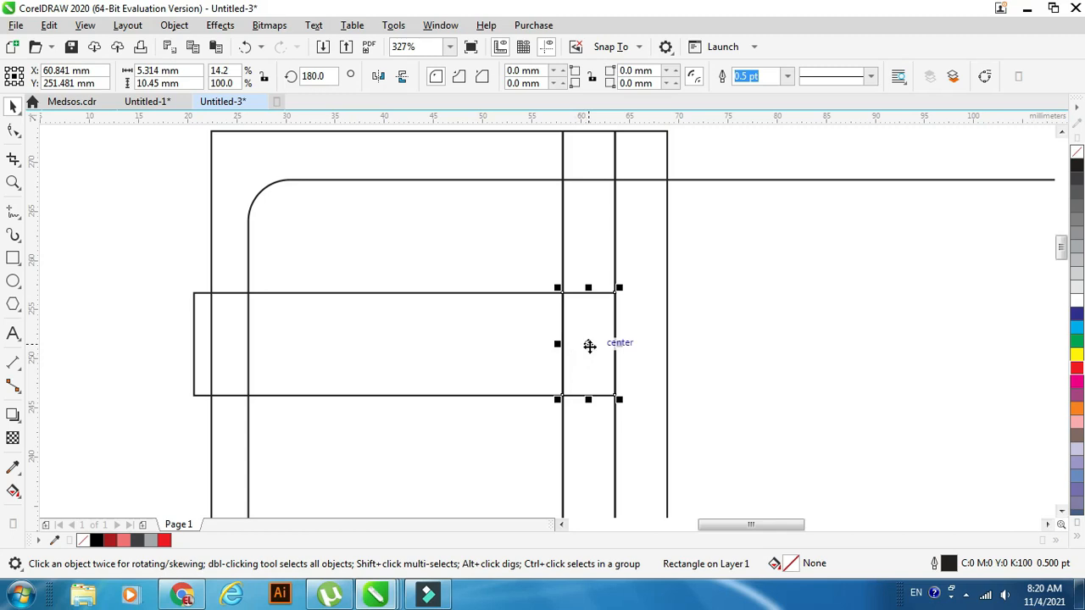
# Skew the small band piece upward on its right side and mirror a copy into the second strip to form a peak.
pyautogui.click(589, 345)
pyautogui.moveTo(622, 345); pyautogui.dragTo(623, 326)
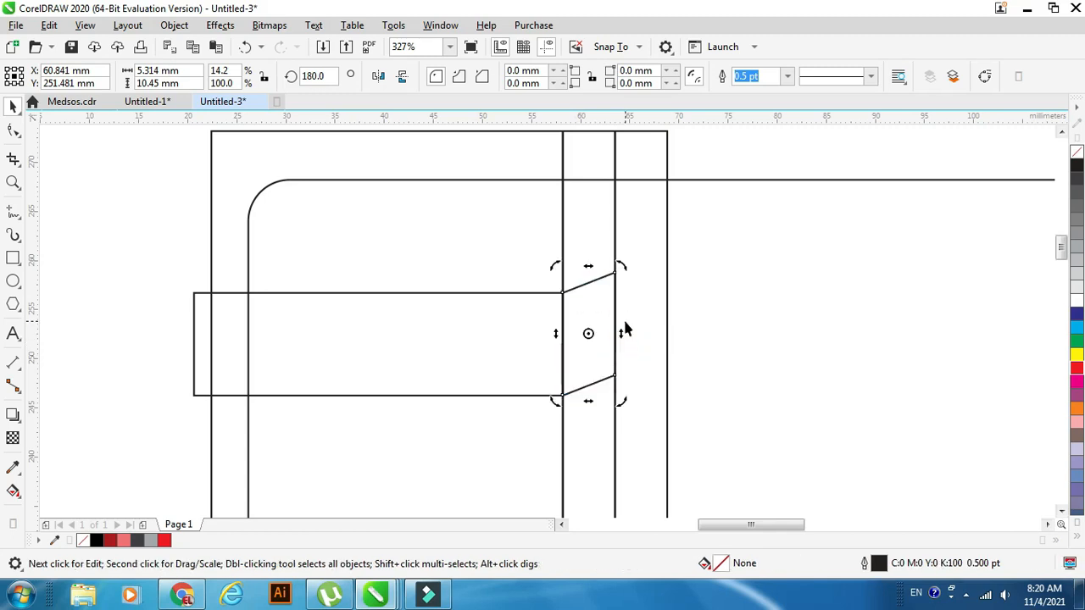
pyautogui.click(581, 356)
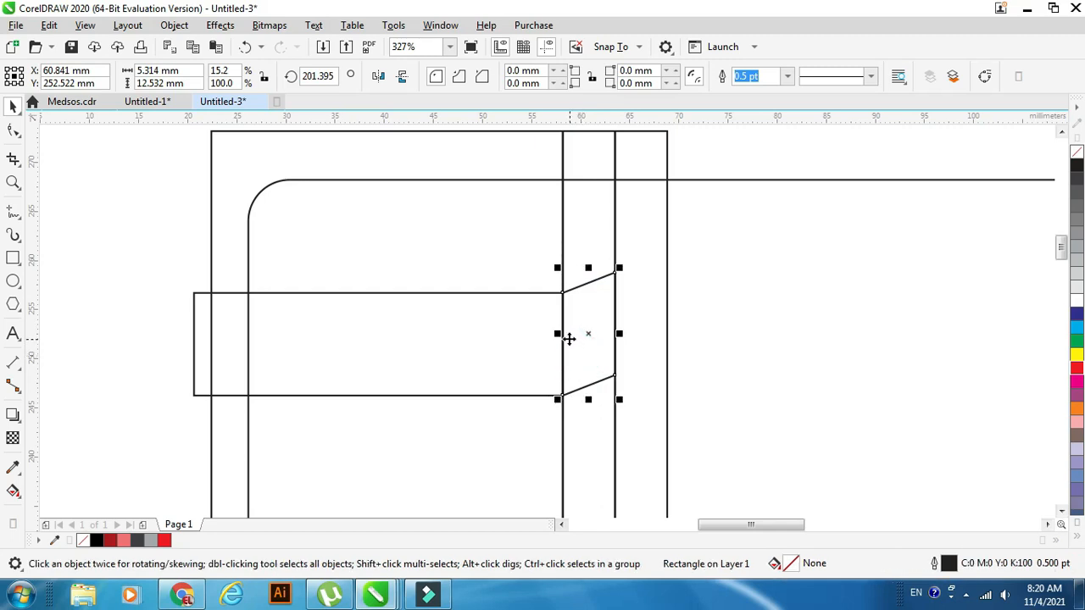
pyautogui.moveTo(560, 335); pyautogui.dragTo(651, 348)
# Copy the left band to the right of the peak and stretch it from the second strip's edge past the card's right edge.
pyautogui.click(325, 294)
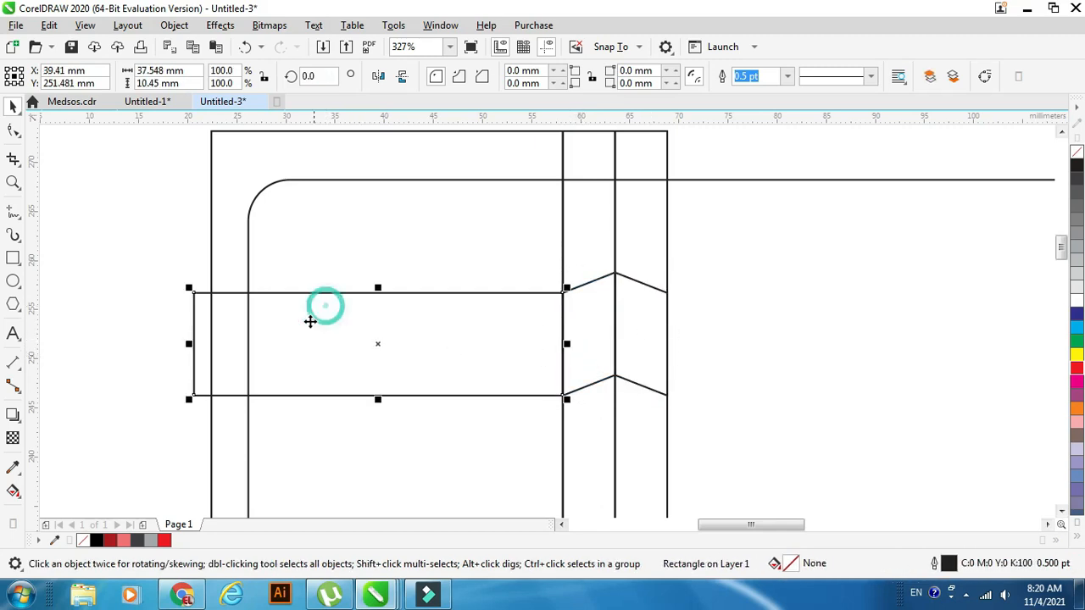
pyautogui.moveTo(311, 347); pyautogui.dragTo(805, 364)
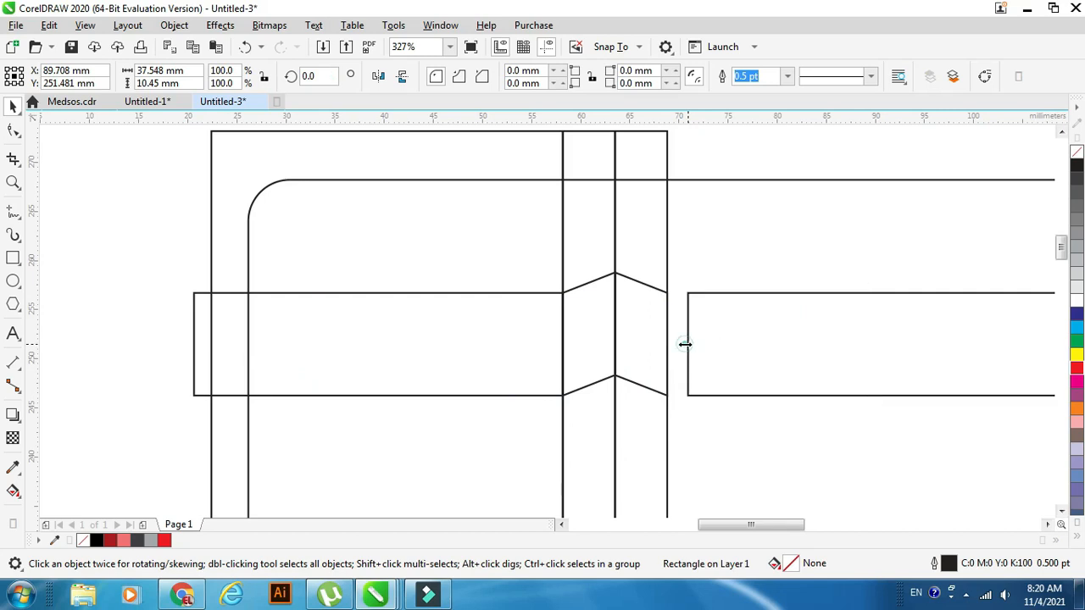
pyautogui.moveTo(685, 347); pyautogui.dragTo(668, 332)
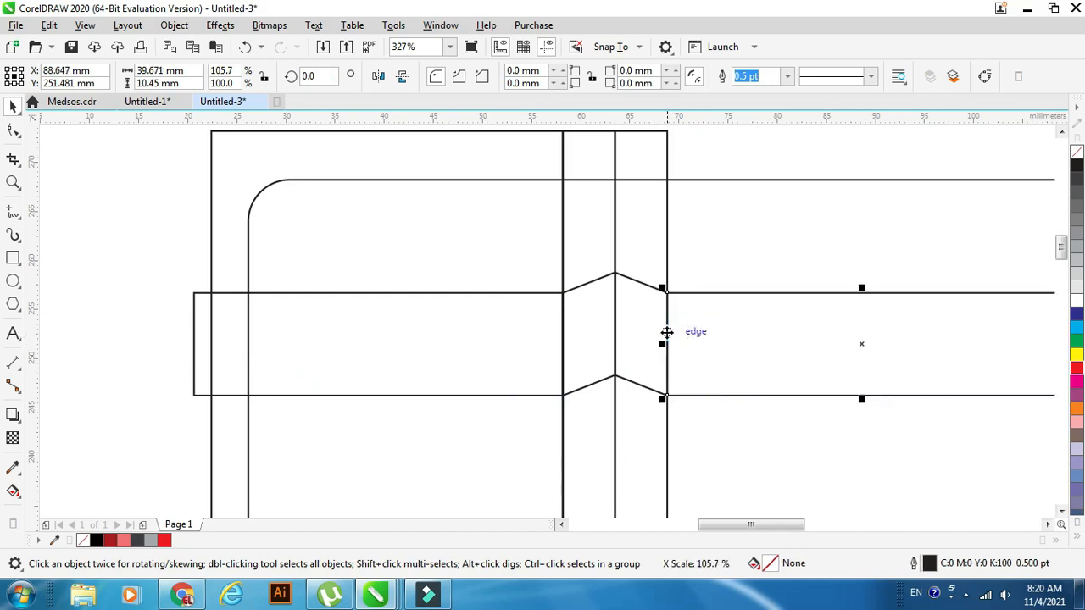
pyautogui.click(13, 182)
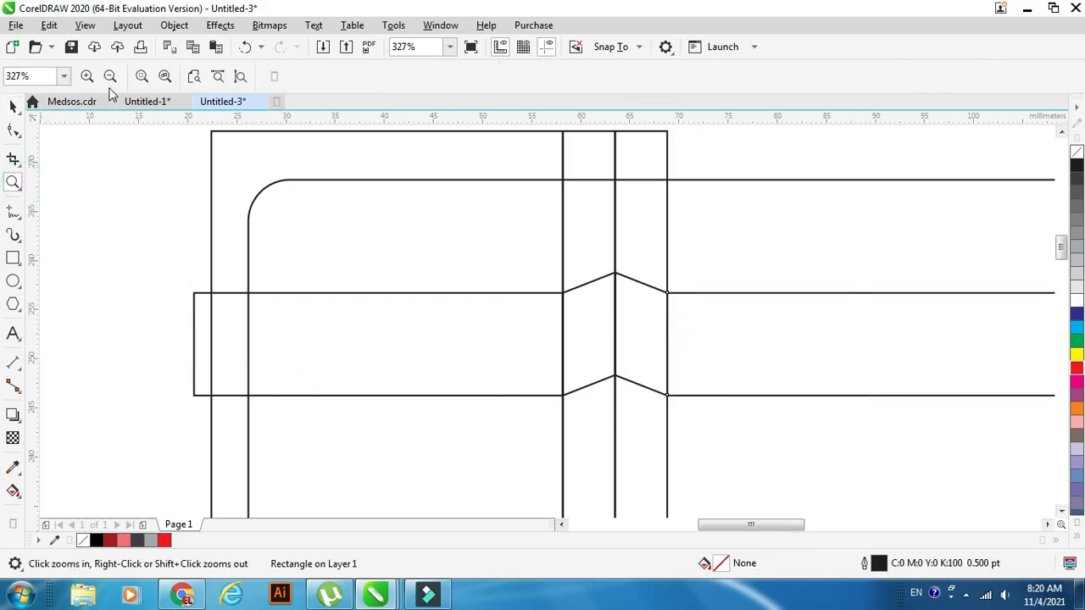
pyautogui.click(111, 77)
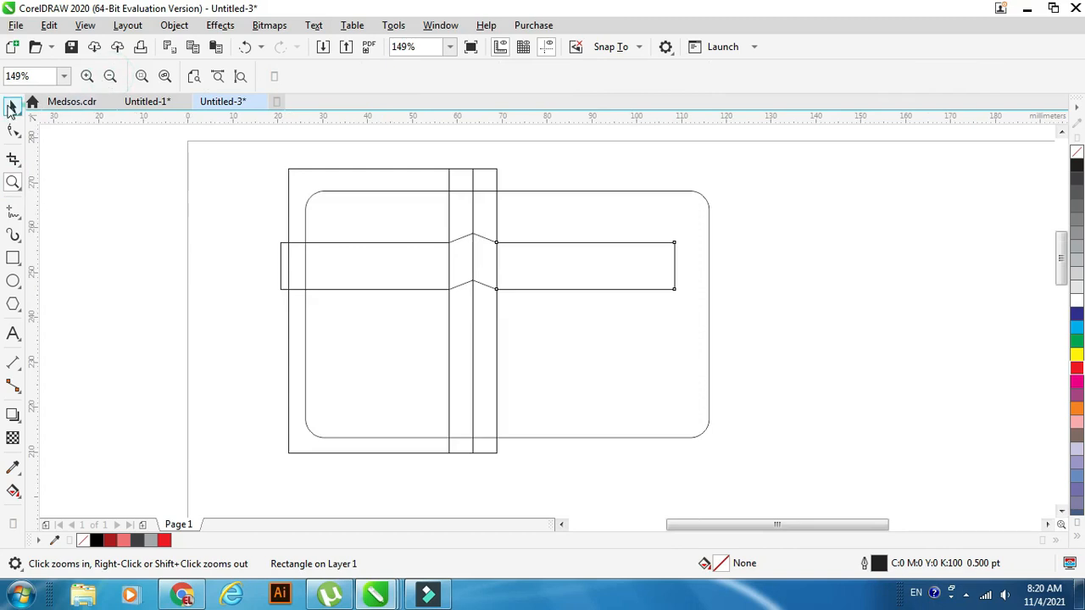
pyautogui.click(11, 108)
pyautogui.moveTo(677, 266); pyautogui.dragTo(719, 279)
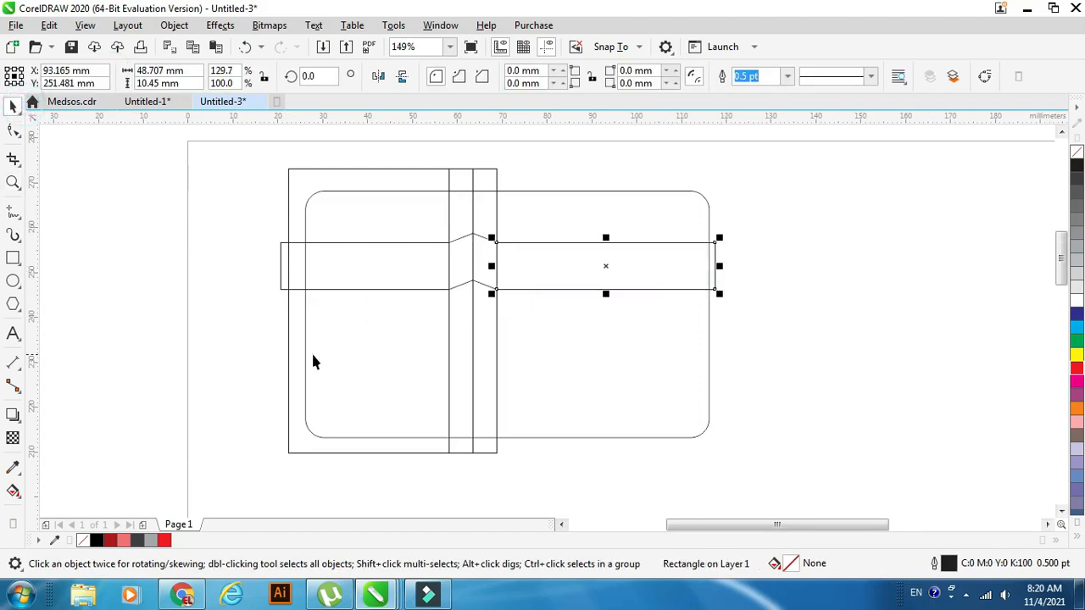
# Fill the left horizontal band with dark red (C20 M100 Y100 K19).
pyautogui.click(296, 246)
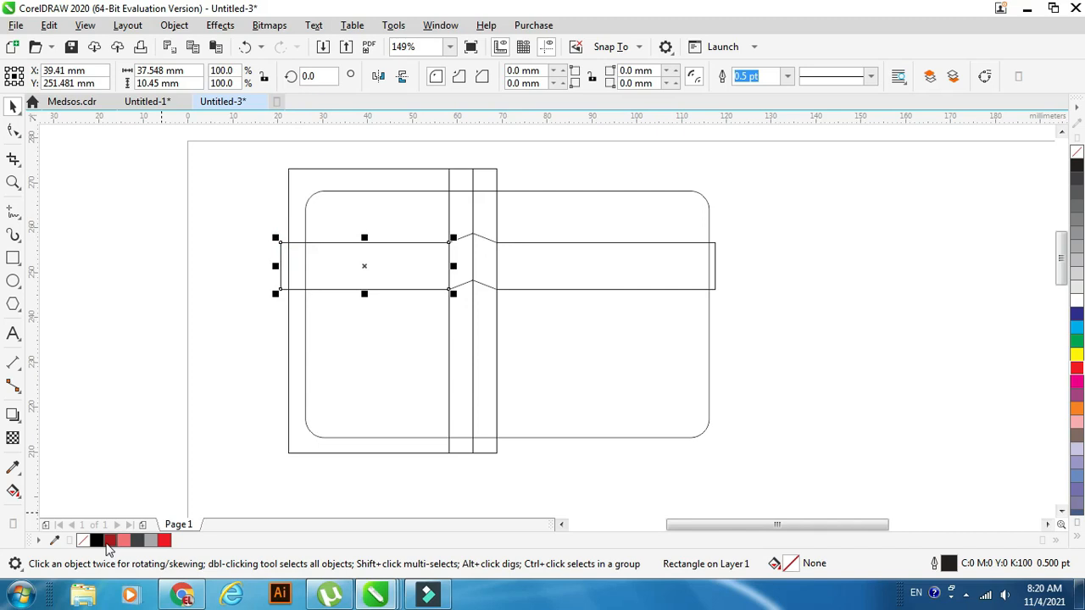
pyautogui.click(110, 543)
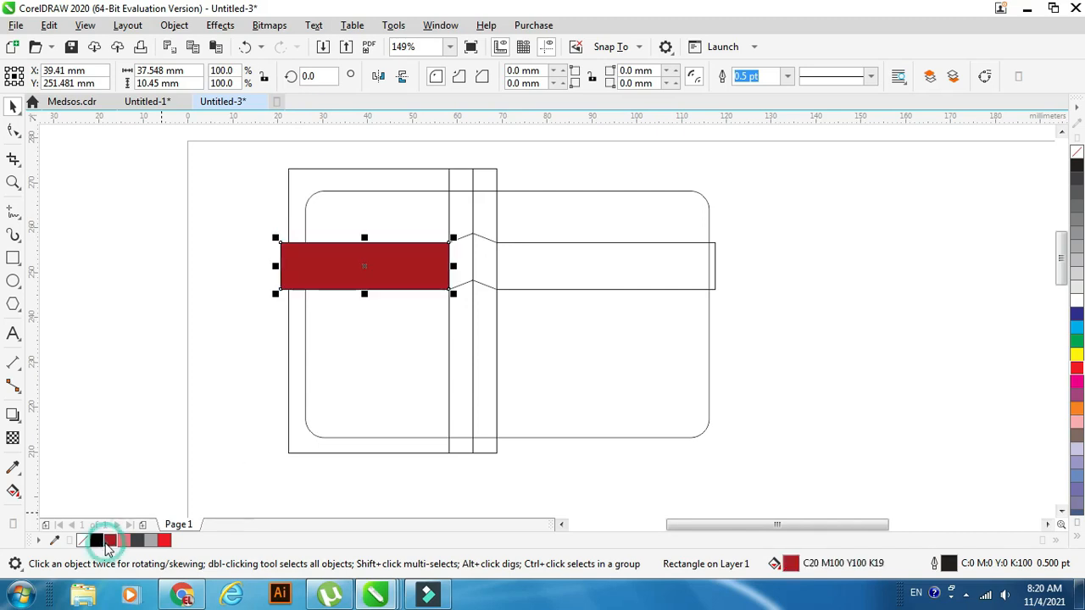
pyautogui.click(125, 330)
# Fill the tall left rectangle with black (C100 M100 Y100 K100).
pyautogui.click(371, 438)
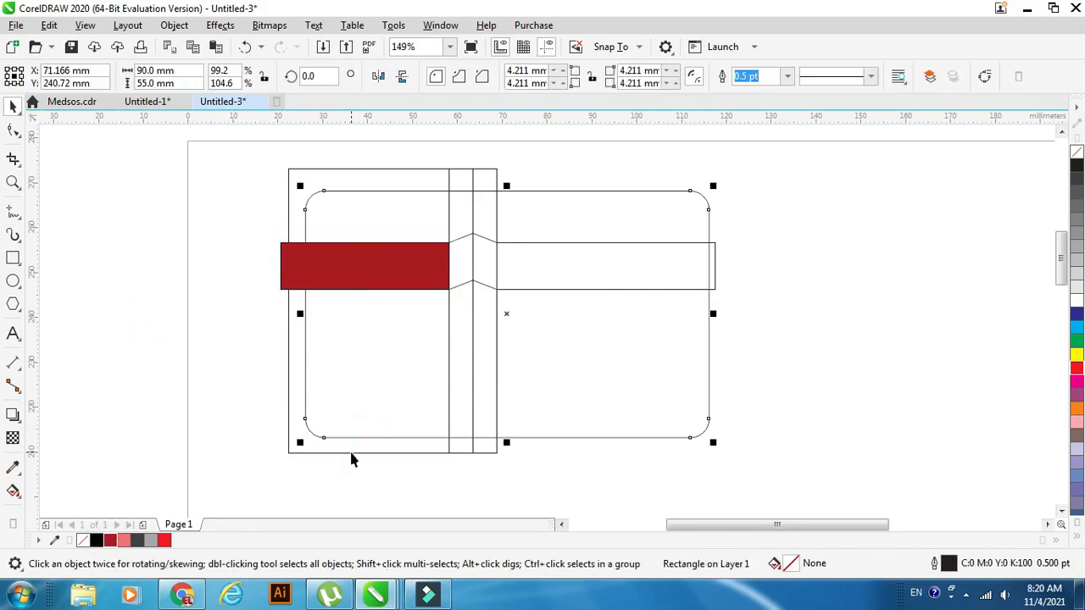
pyautogui.click(351, 453)
pyautogui.click(96, 543)
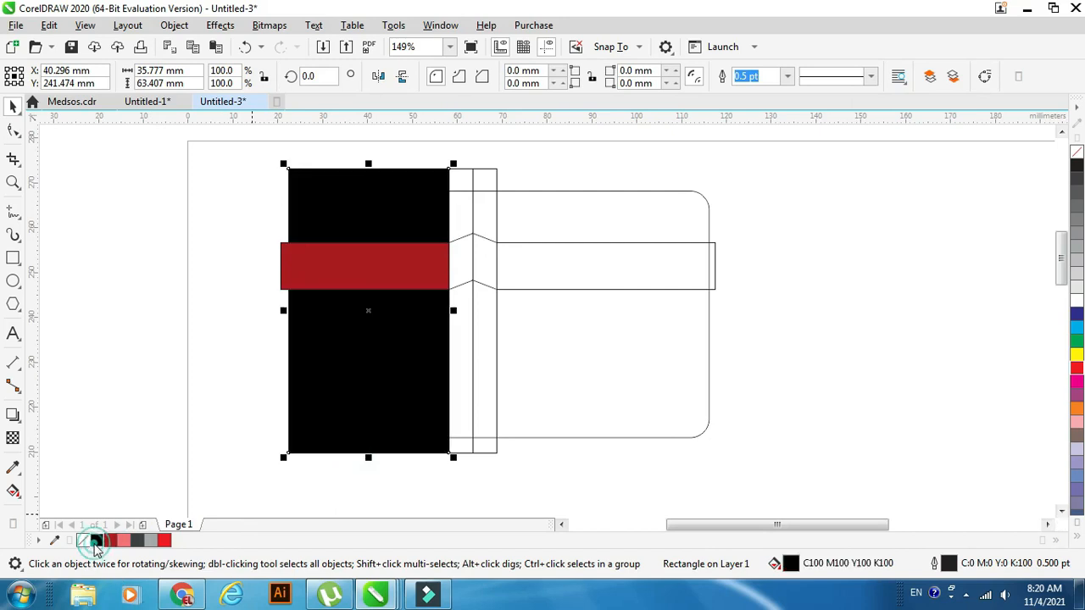
pyautogui.click(105, 397)
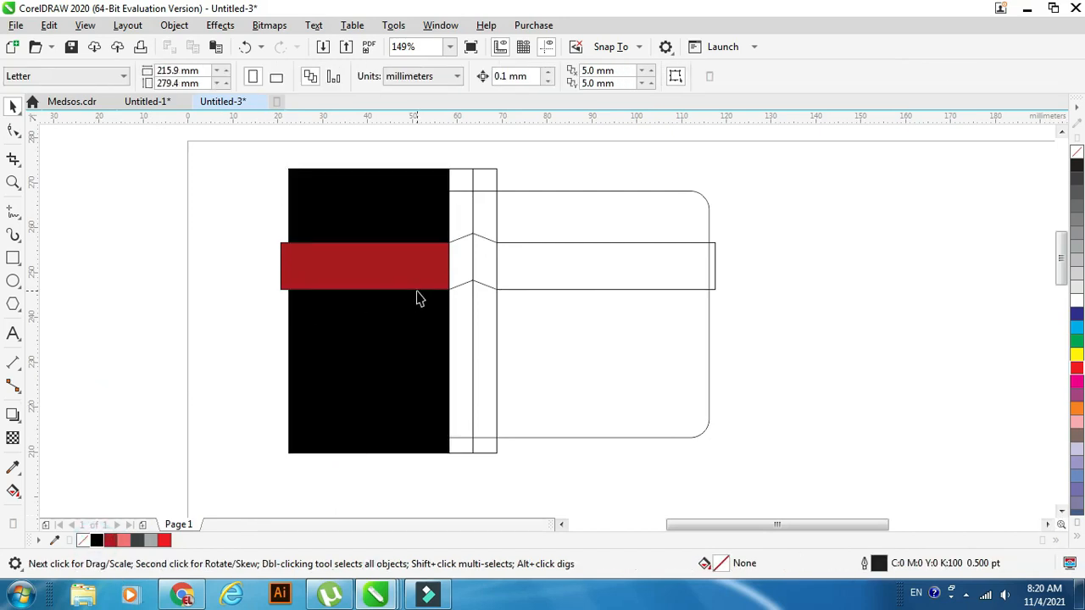
# Fill the left slanted piece of the peak with light red (C0 M69 Y44 K0).
pyautogui.click(467, 282)
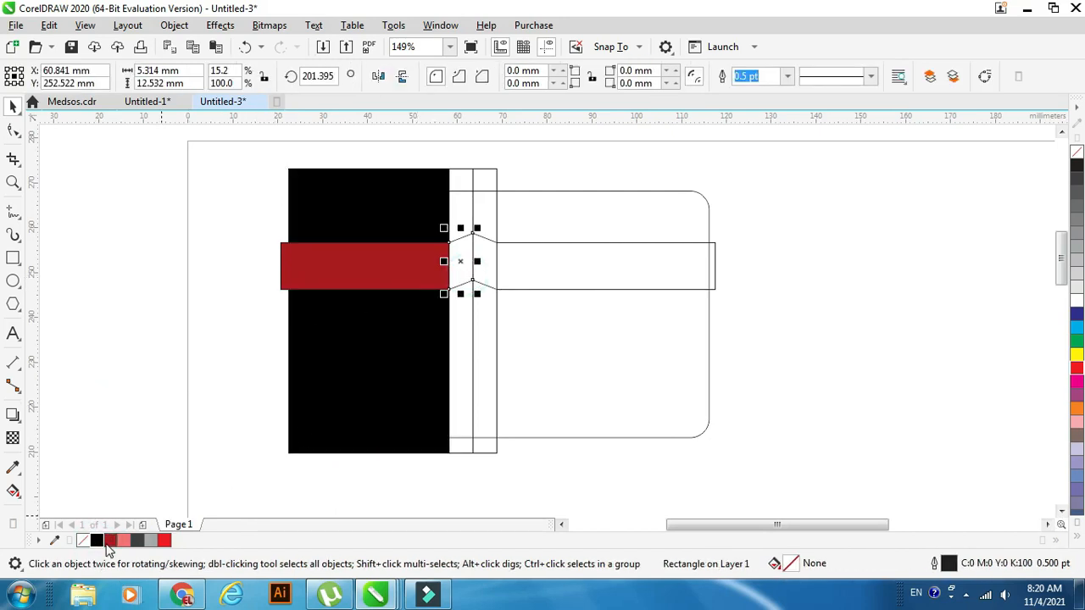
pyautogui.click(123, 541)
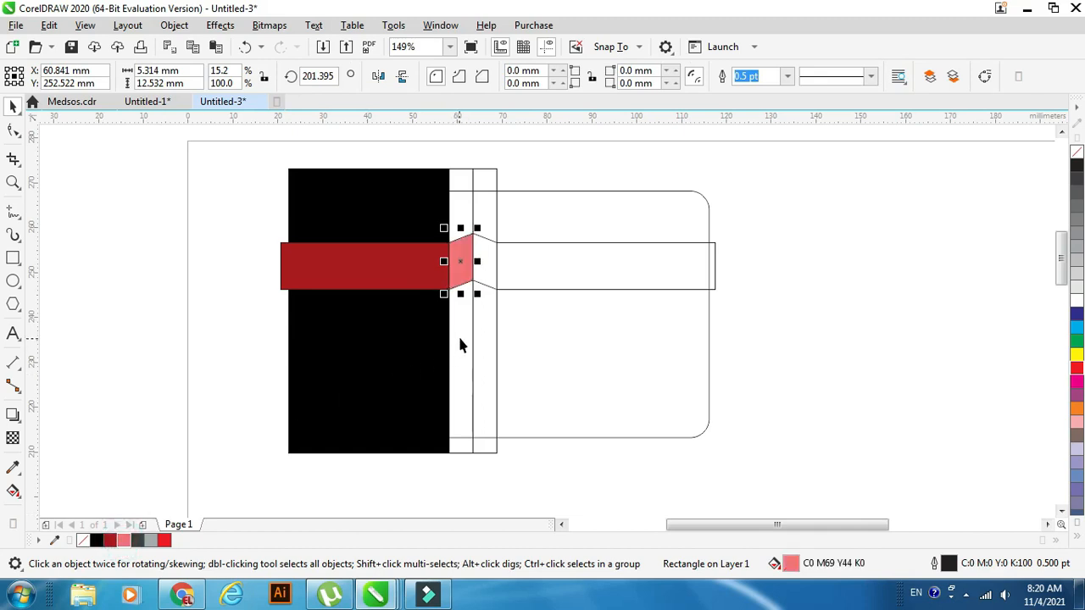
# Fill the left vertical strip with 90% Black and the right slanted piece of the peak with dark red (C20 M100 Y100 K19).
pyautogui.click(460, 339)
pyautogui.click(139, 542)
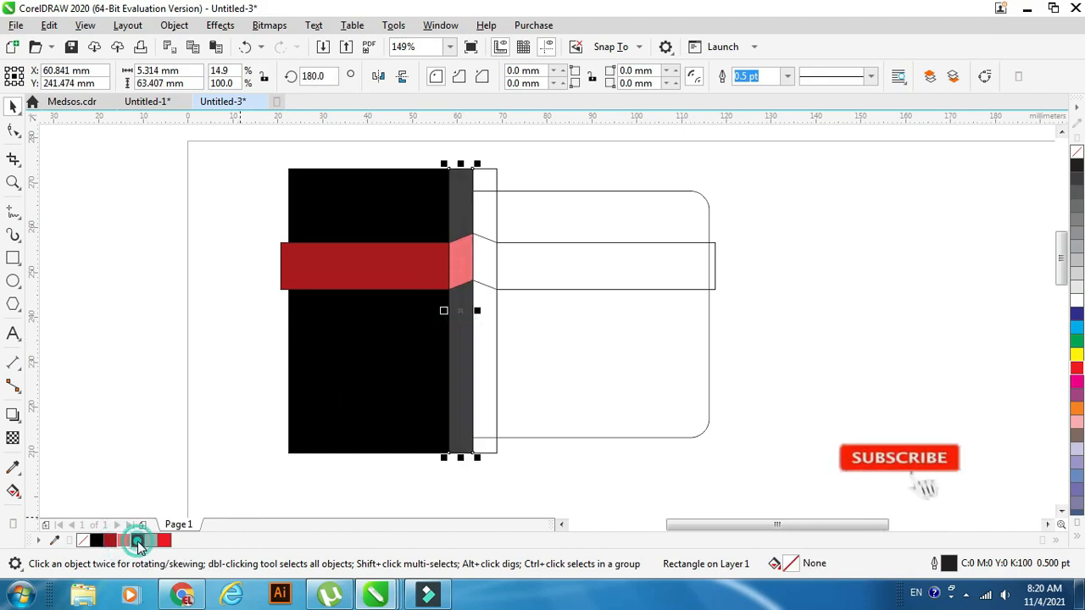
pyautogui.click(483, 282)
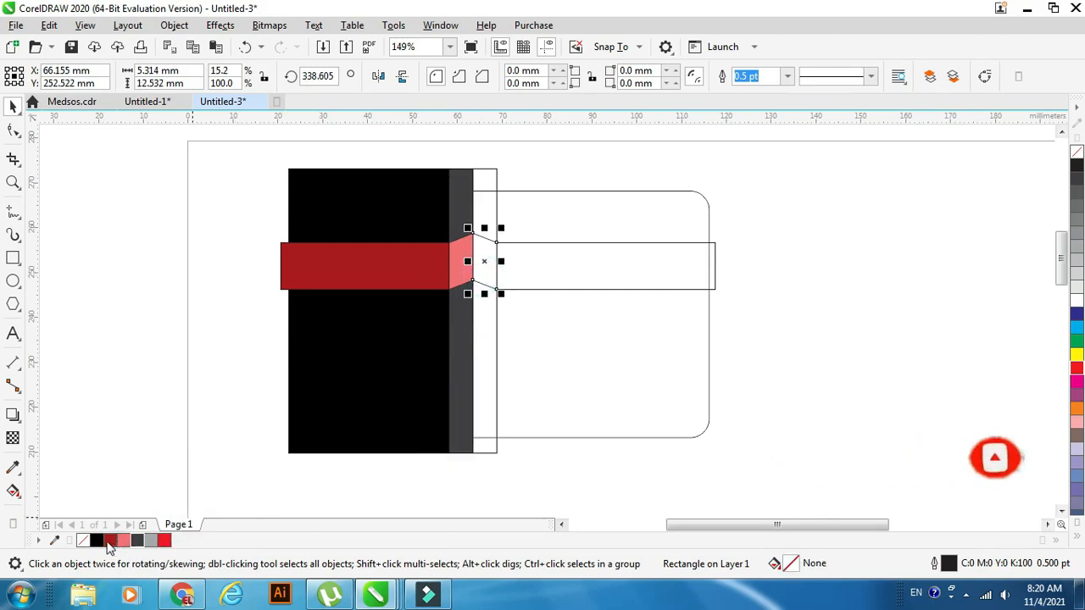
pyautogui.click(109, 542)
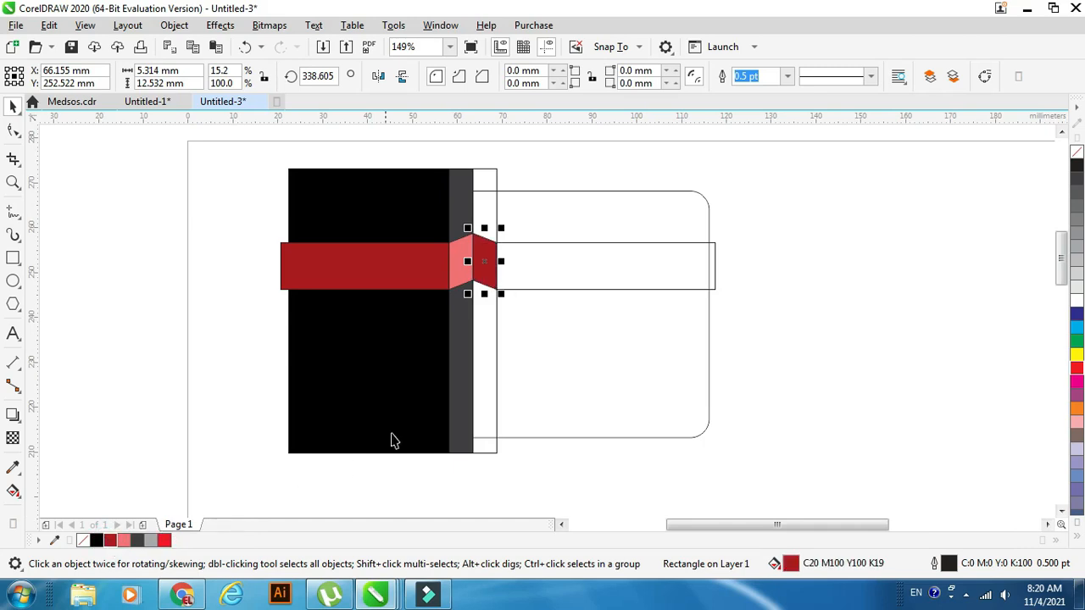
# Fill the right vertical strip with light gray and the horizontal band on the white side with Red.
pyautogui.click(480, 358)
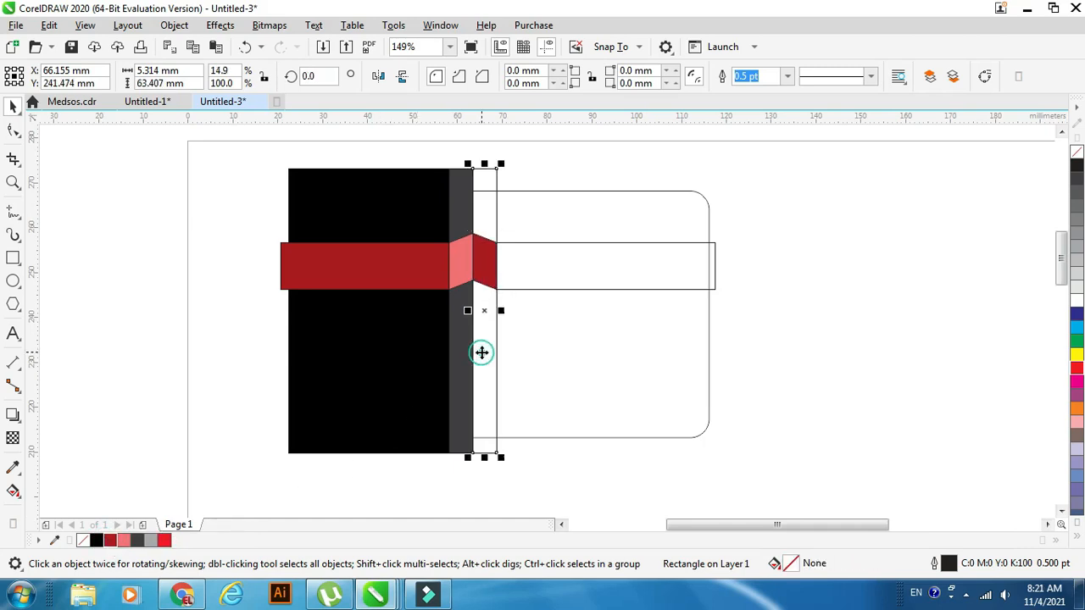
pyautogui.click(151, 541)
pyautogui.click(256, 354)
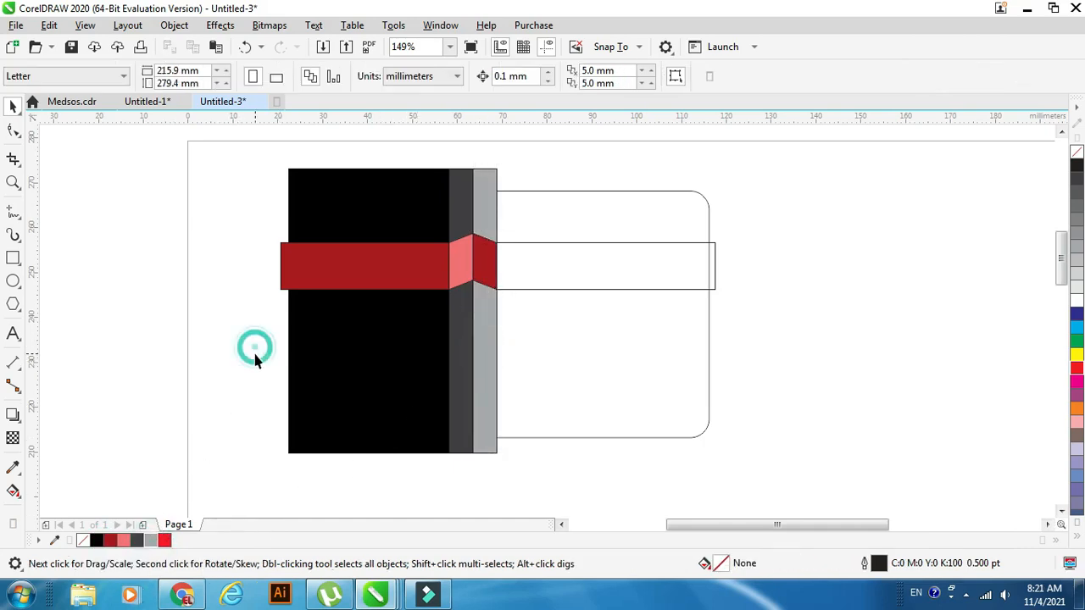
pyautogui.click(627, 271)
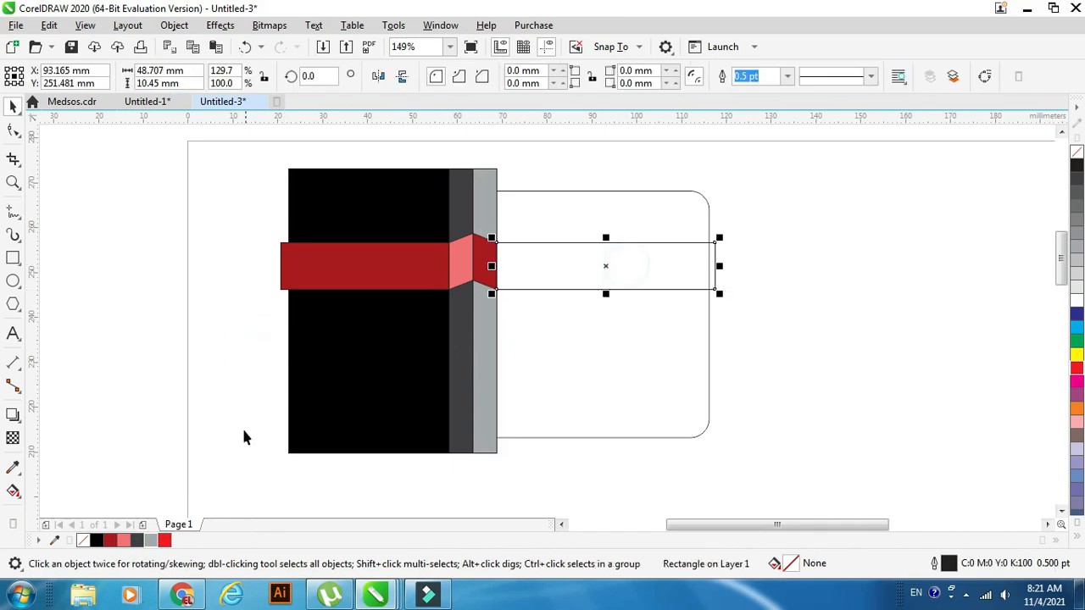
pyautogui.click(166, 541)
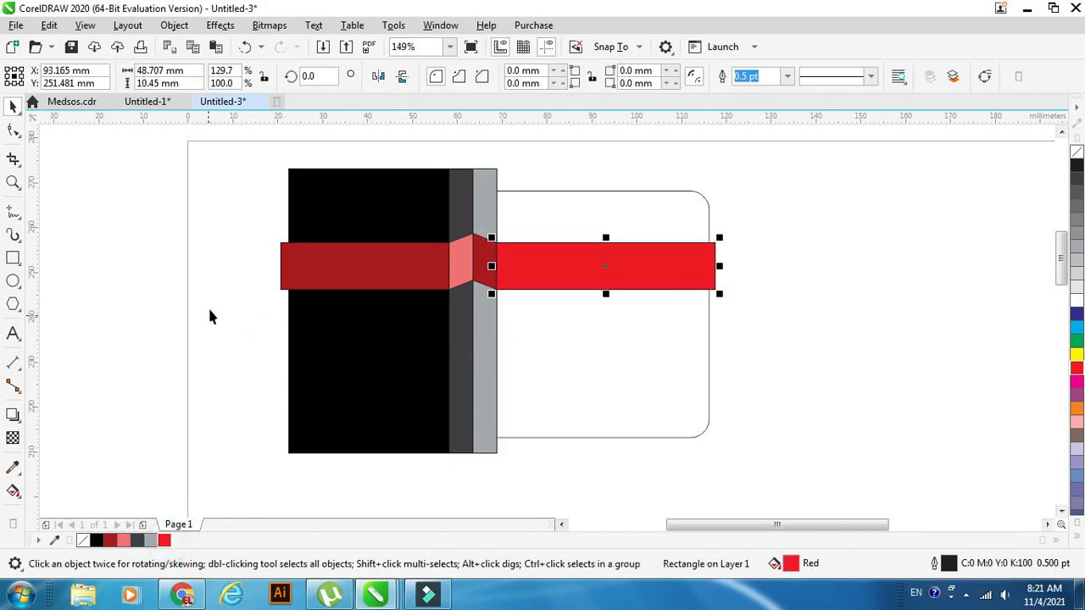
pyautogui.click(216, 285)
# Remove the outlines from the black panel, both strips, the peak pieces and both horizontal bands.
pyautogui.moveTo(256, 152)
pyautogui.mouseDown()
pyautogui.moveTo(399, 308)
pyautogui.moveTo(538, 485)
pyautogui.mouseUp()
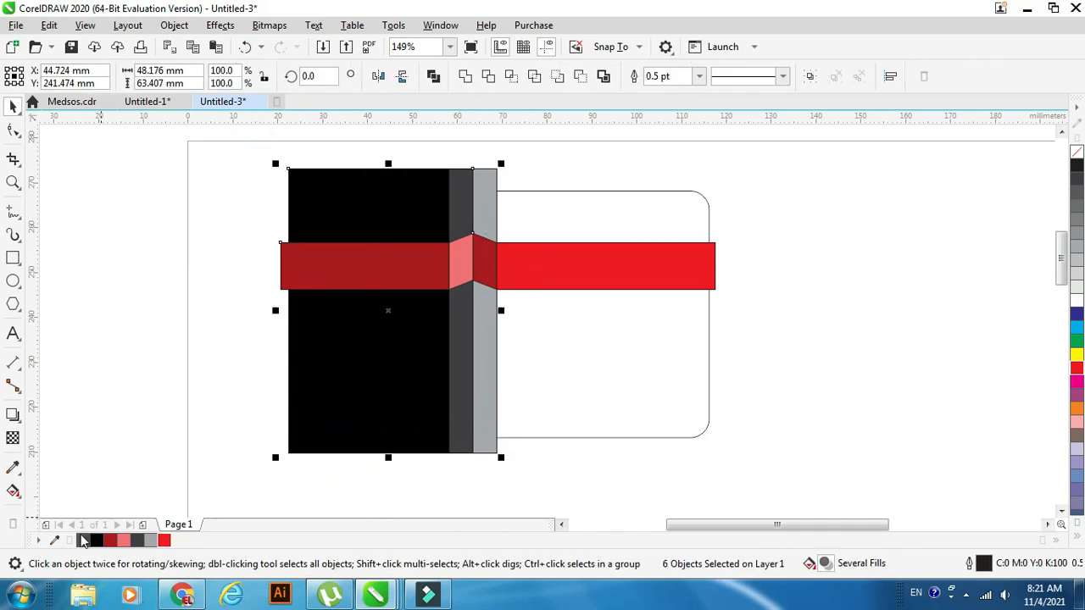
pyautogui.rightClick(83, 542)
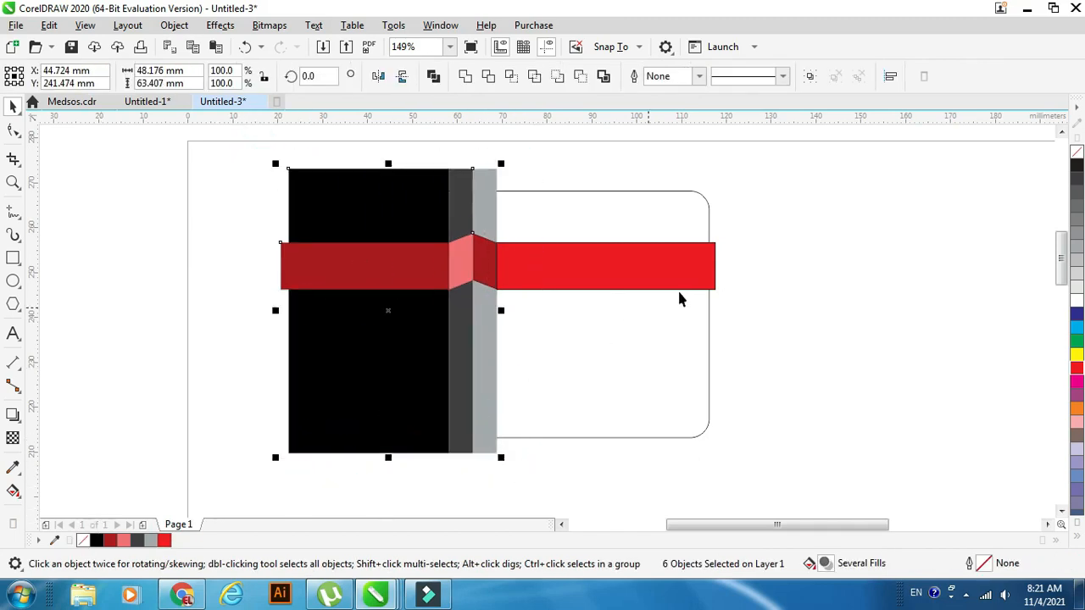
pyautogui.click(491, 297)
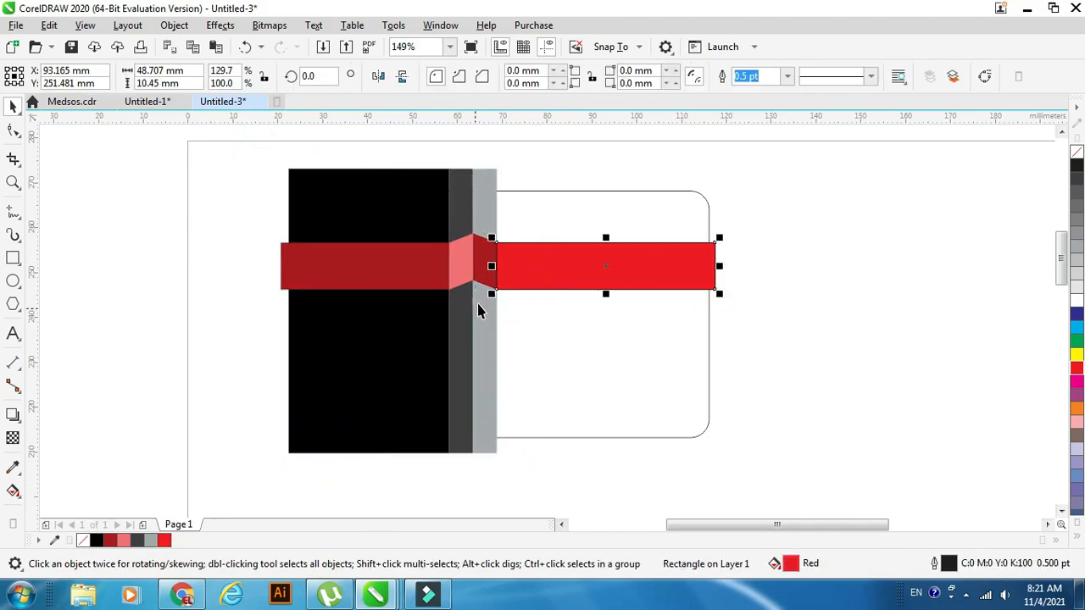
pyautogui.rightClick(83, 543)
pyautogui.click(158, 296)
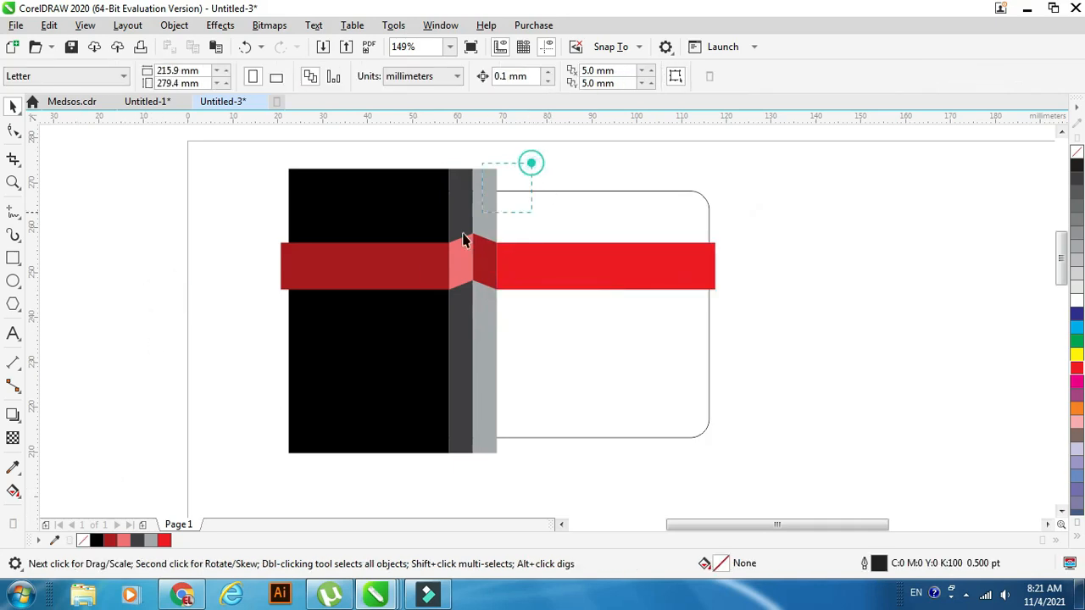
# Copy the two slanted peak pieces straight down to the lower end of the vertical strips, overlapping the card's bottom edge.
pyautogui.moveTo(463, 241); pyautogui.dragTo(402, 308)
pyautogui.moveTo(476, 263); pyautogui.dragTo(468, 445)
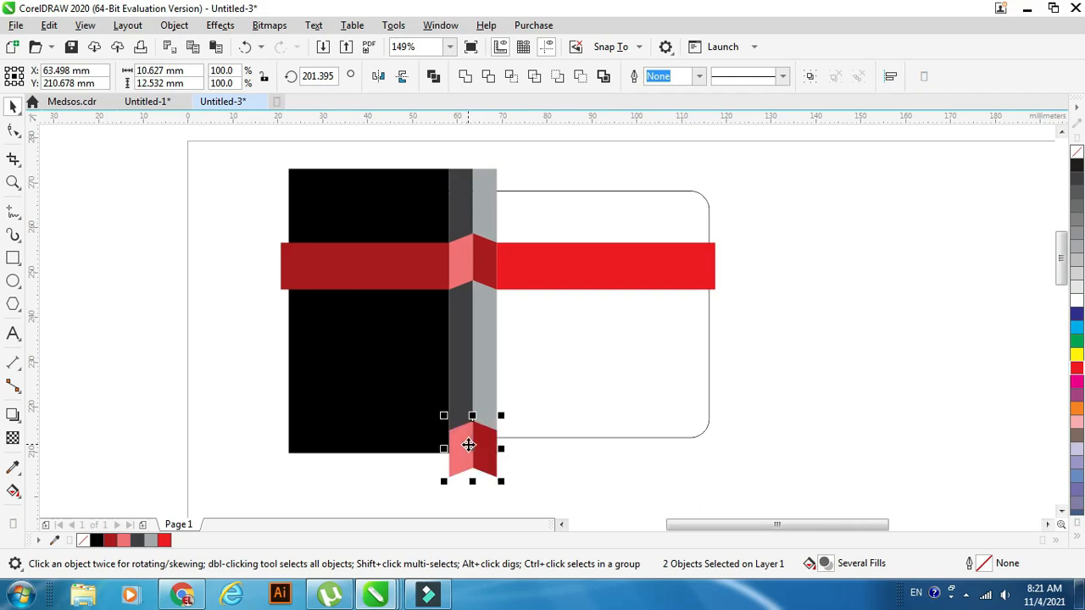
# Group the black panel, strips, bands and peak pieces, and PowerClip the group inside the rounded card outline.
pyautogui.moveTo(218, 153); pyautogui.dragTo(571, 503)
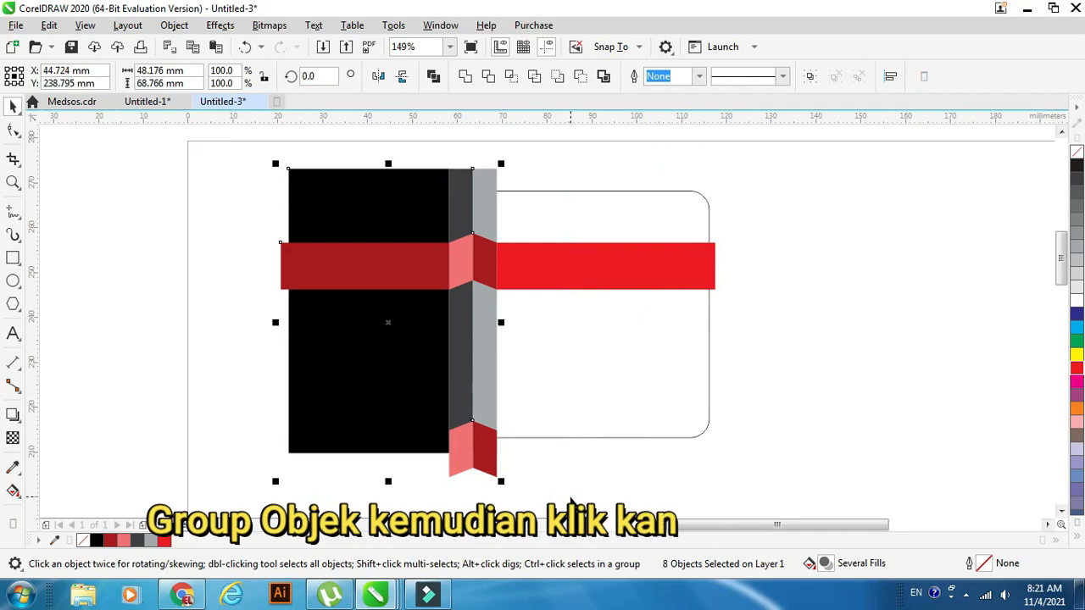
pyautogui.keyDown('shift'); pyautogui.click(648, 255); pyautogui.keyUp('shift')
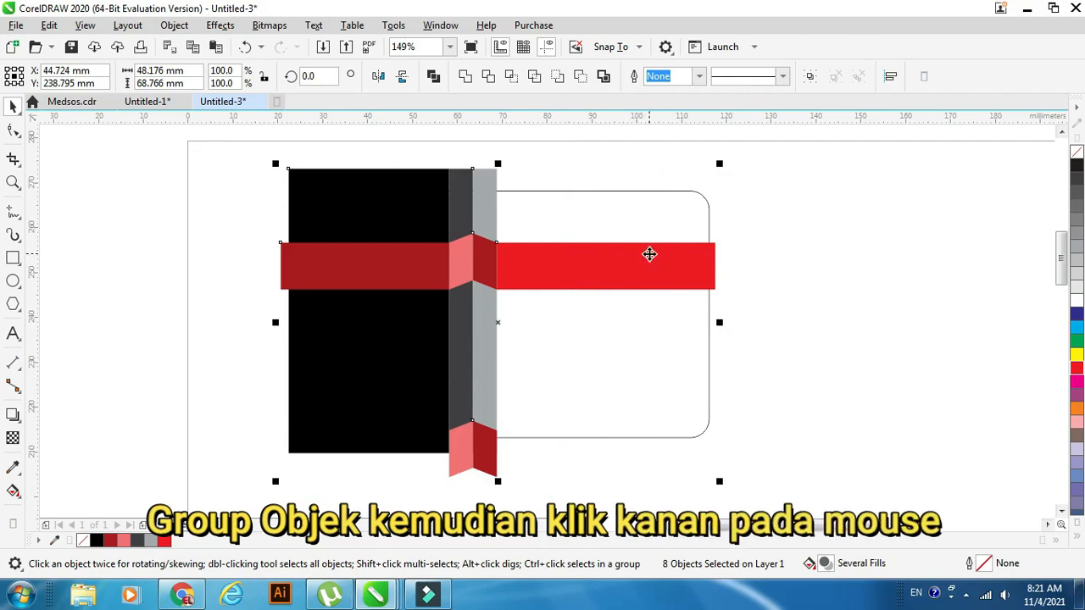
pyautogui.click(810, 78)
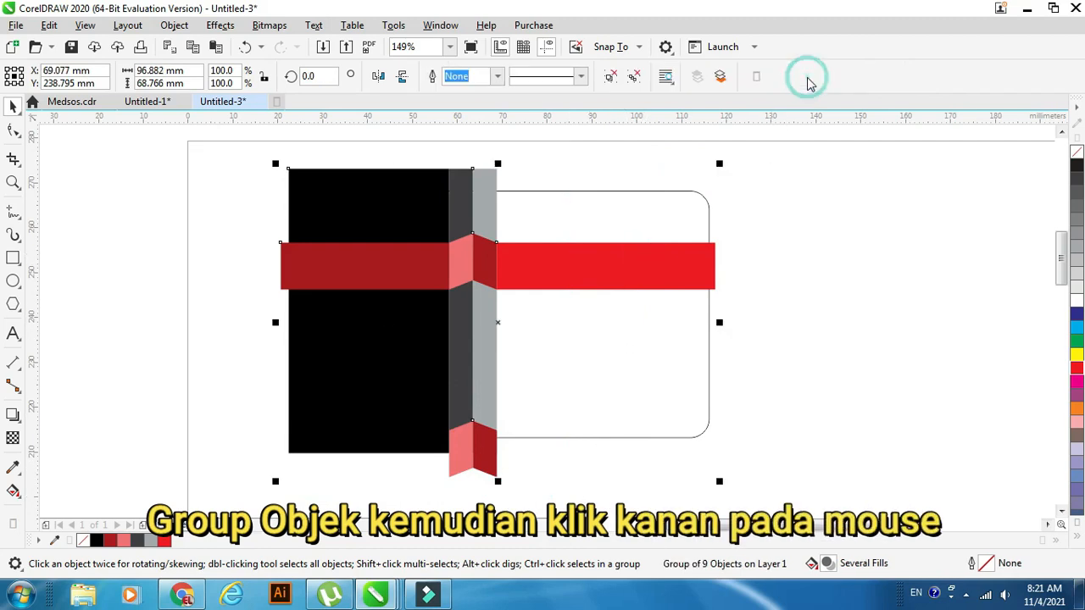
pyautogui.rightClick(412, 260)
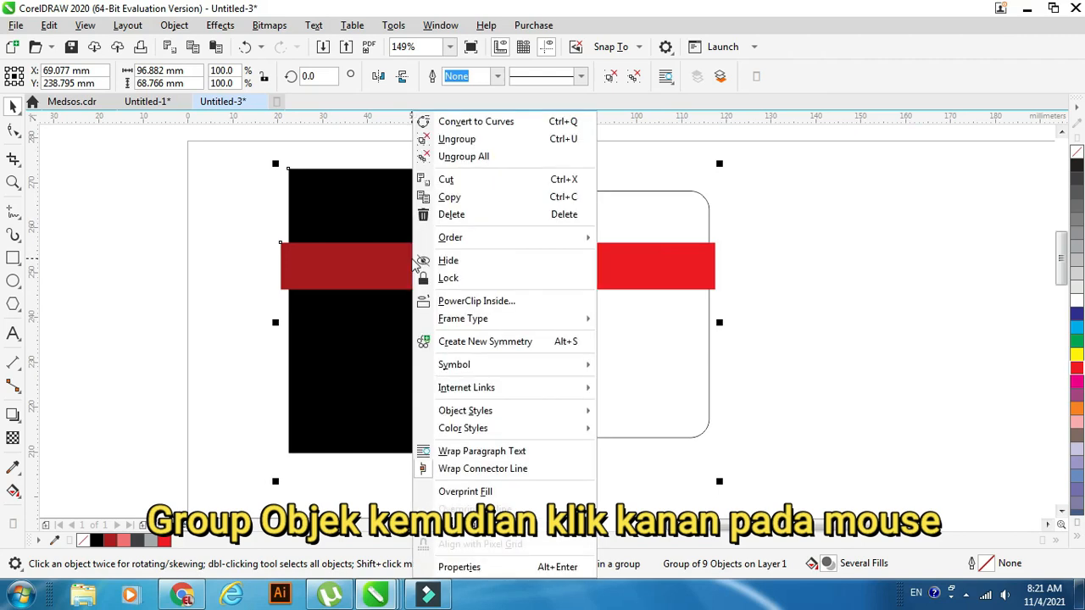
pyautogui.click(455, 301)
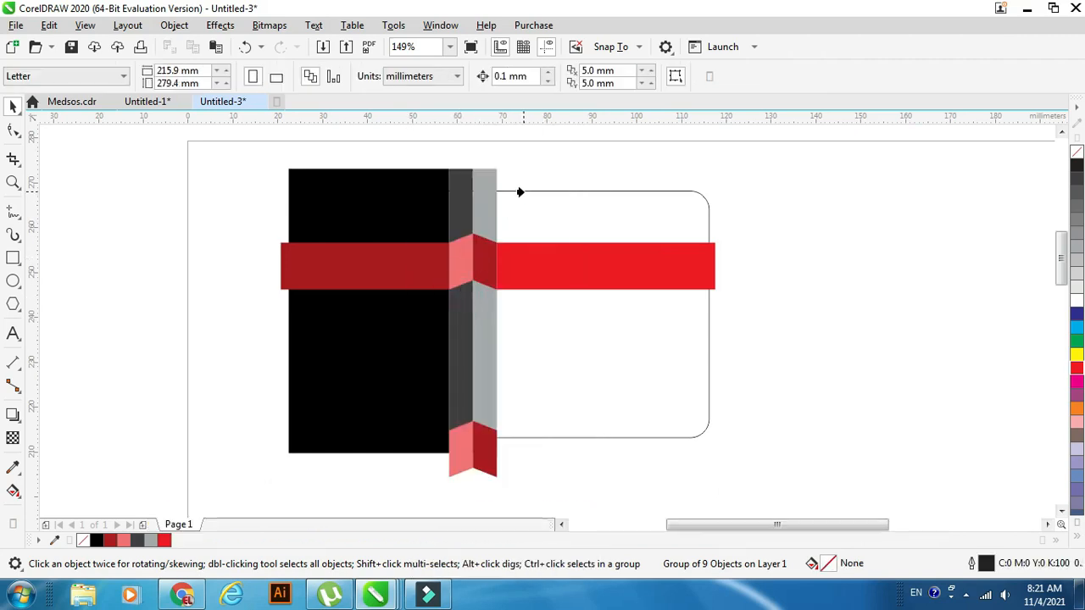
pyautogui.click(521, 191)
pyautogui.click(799, 291)
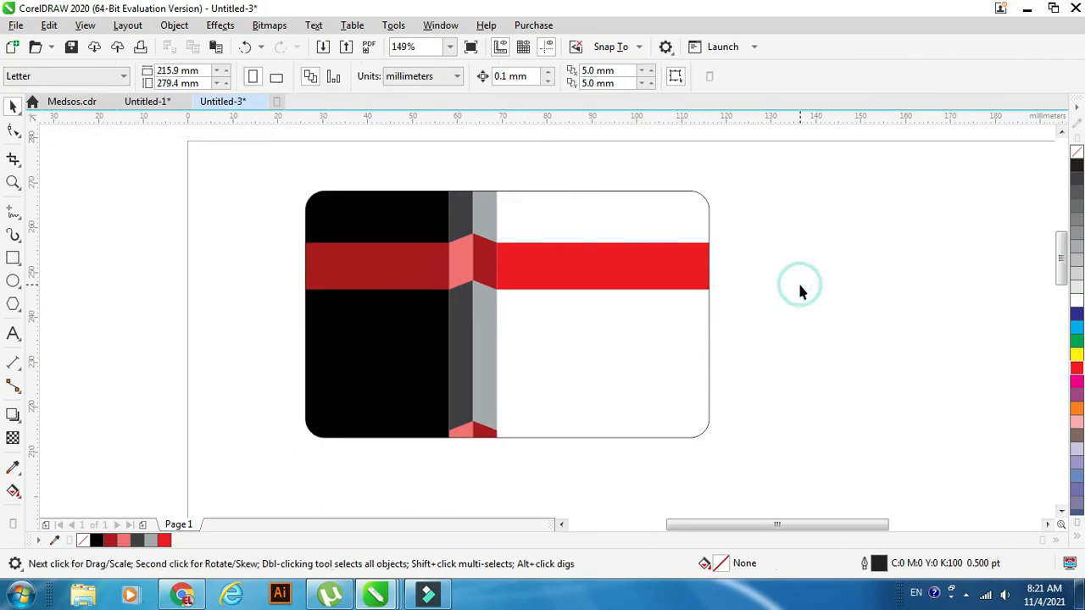
# Paste the logo text, QR code, name and contact details from Untitled-1 into Untitled-3 and position them over the card.
pyautogui.click(151, 102)
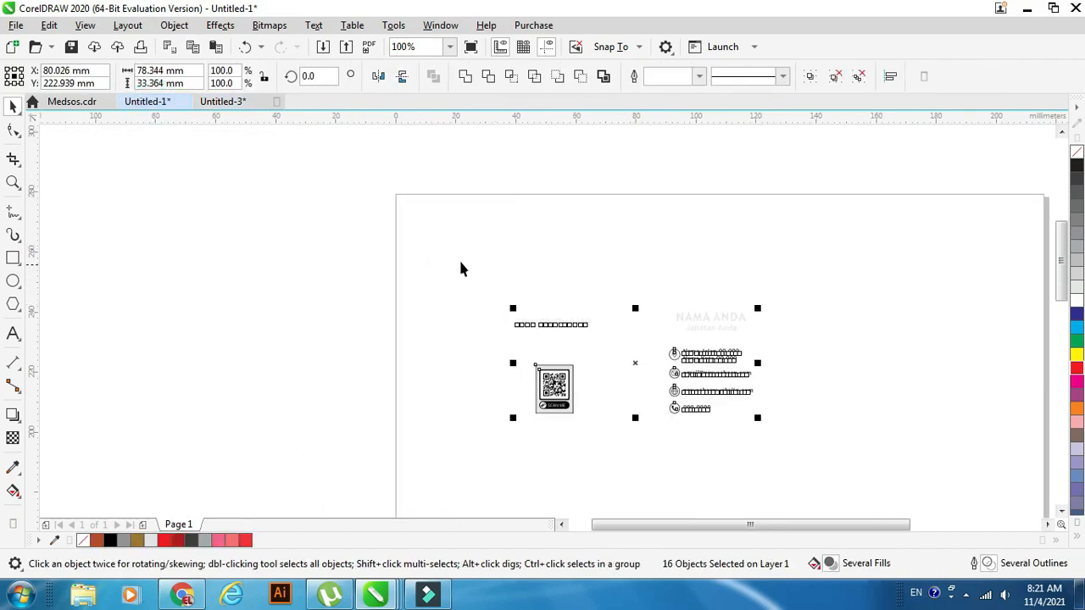
pyautogui.click(222, 102)
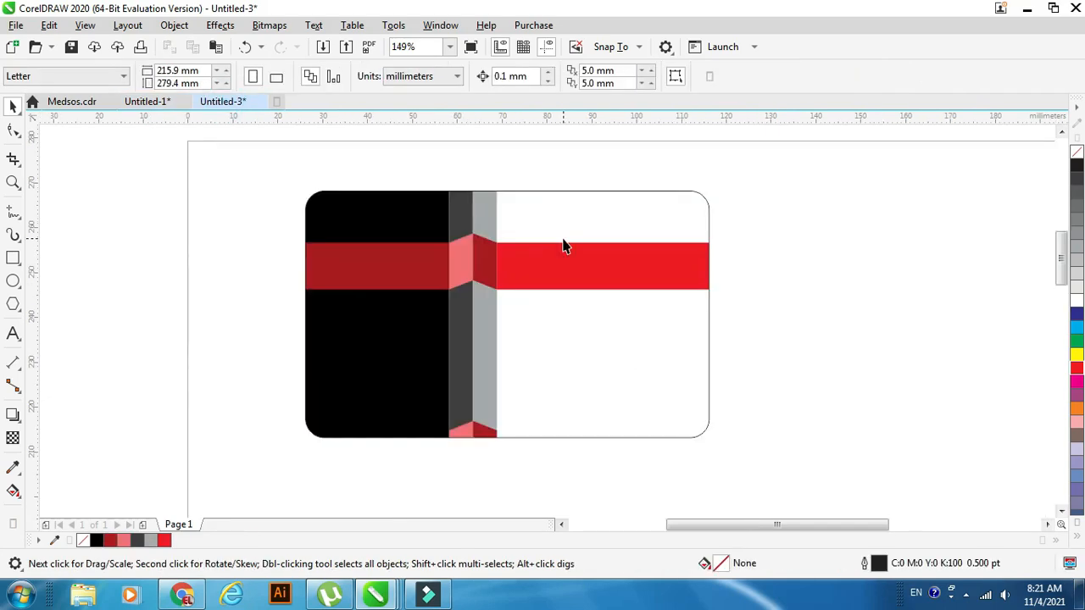
pyautogui.hotkey('ctrl', 'v')
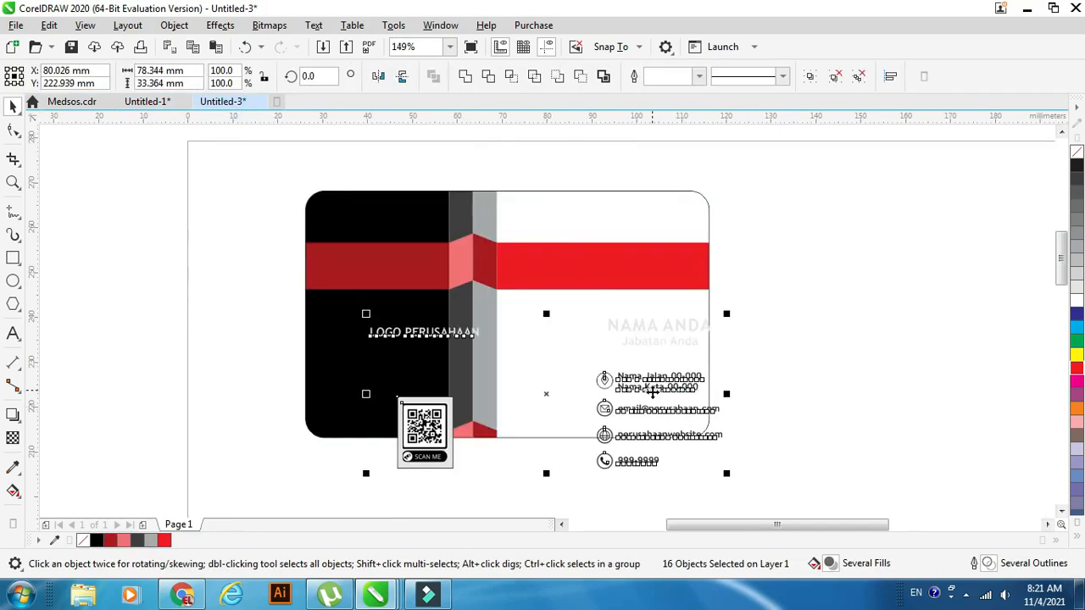
pyautogui.moveTo(653, 391); pyautogui.dragTo(603, 341)
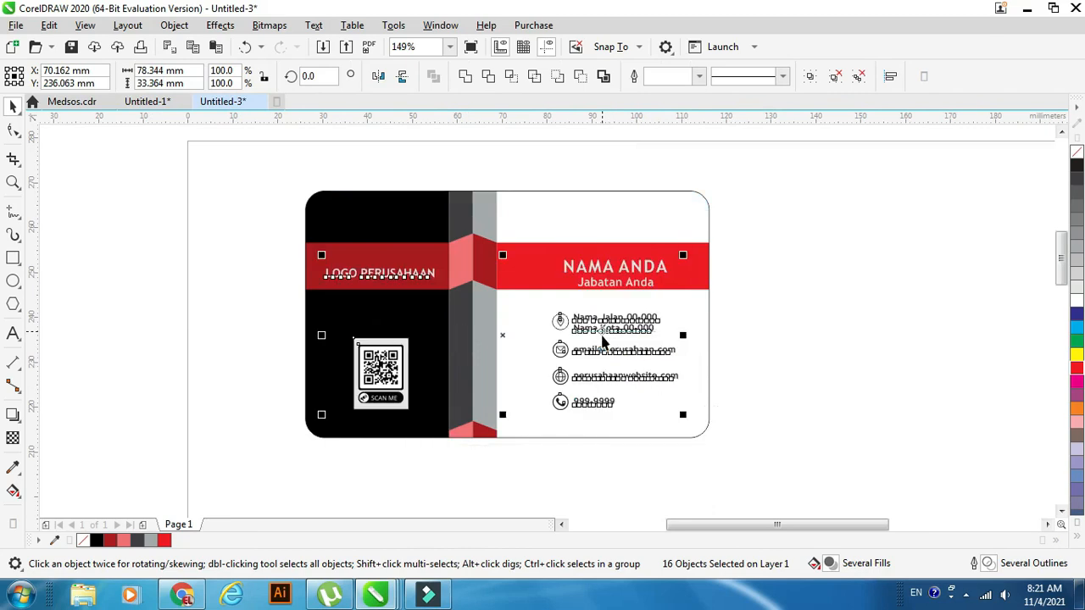
pyautogui.click(826, 313)
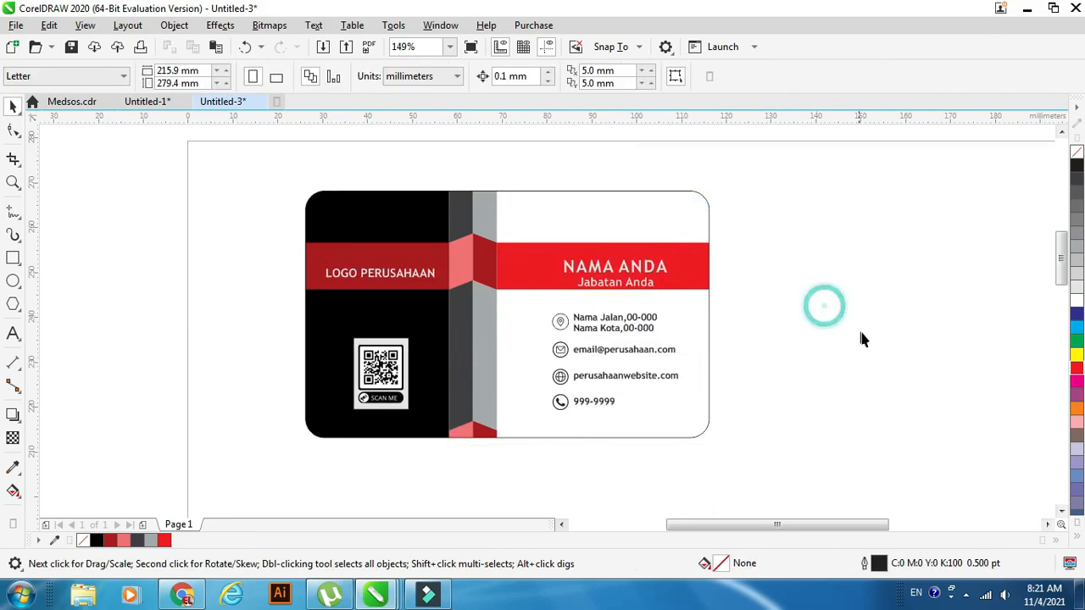
# Center the LOGO PERUSAHAAN text on the dark red band and move the QR code up and left within the black panel.
pyautogui.click(12, 181)
pyautogui.moveTo(262, 178); pyautogui.dragTo(782, 478)
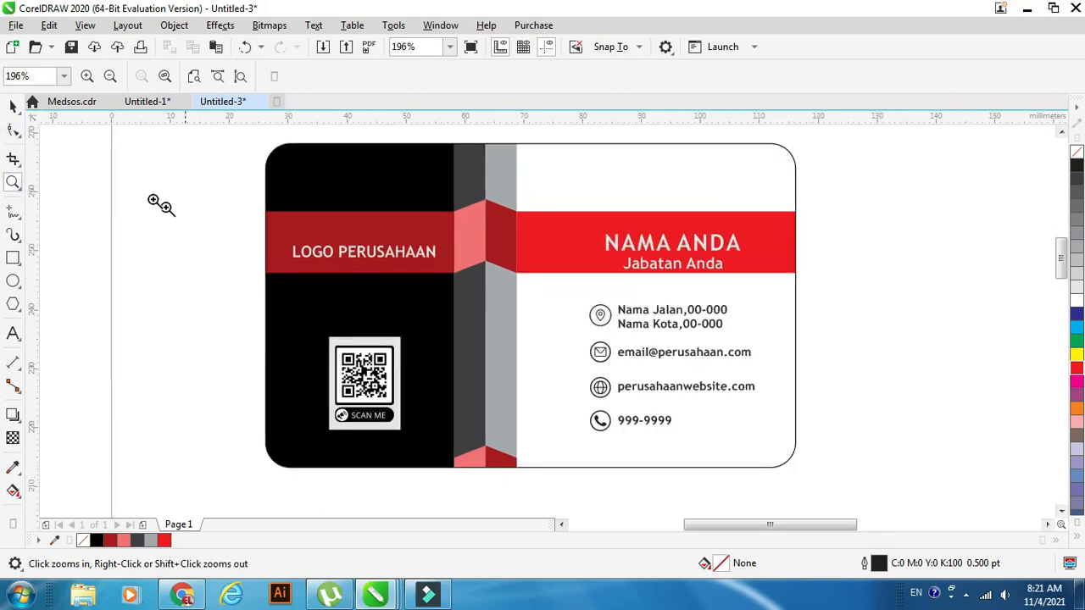
pyautogui.click(13, 105)
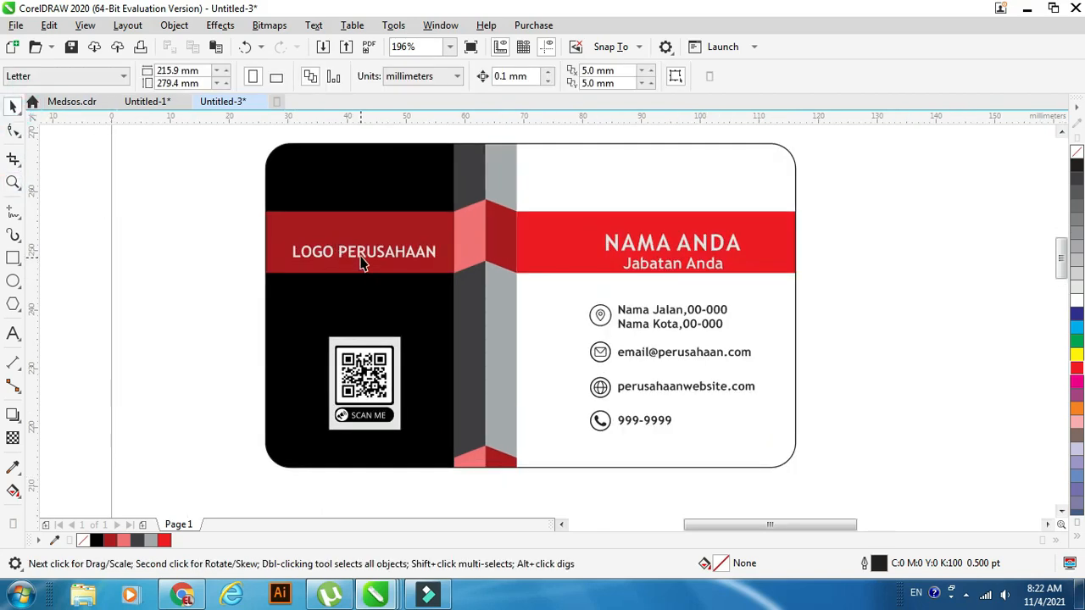
pyautogui.moveTo(360, 263); pyautogui.dragTo(361, 247)
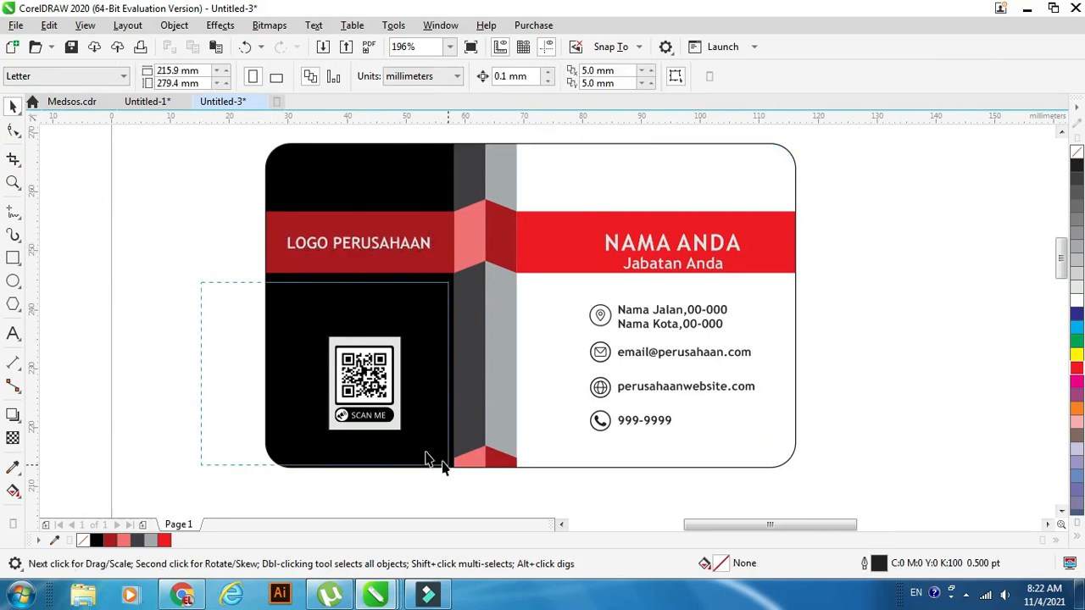
pyautogui.moveTo(373, 424); pyautogui.dragTo(354, 371)
pyautogui.click(904, 246)
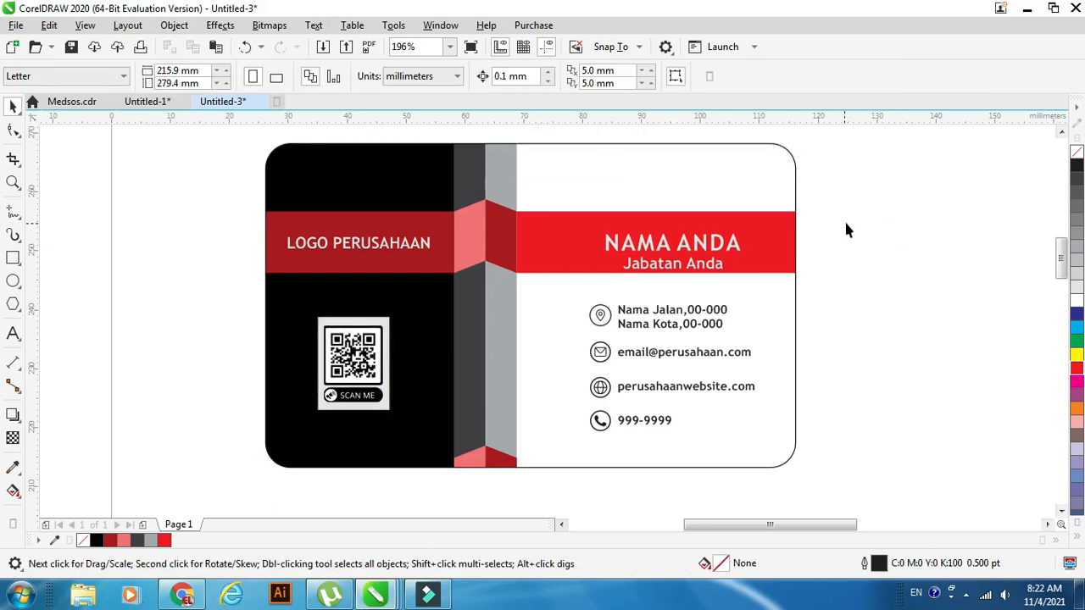
# Move the name and job title text and the contact details block slightly left and up on the card's white half.
pyautogui.moveTo(845, 223); pyautogui.dragTo(583, 285)
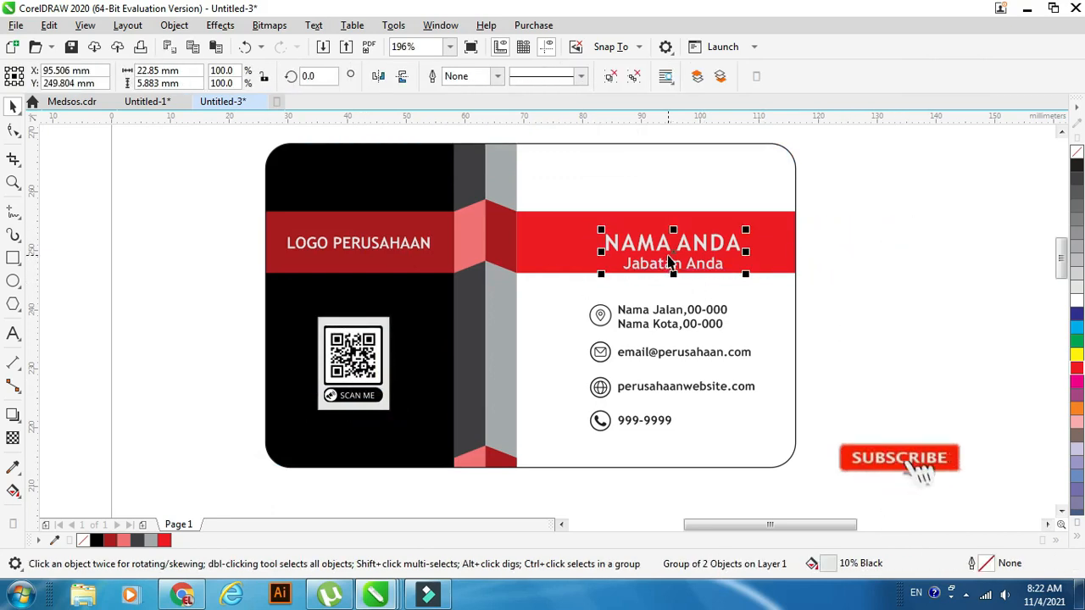
pyautogui.moveTo(673, 259); pyautogui.dragTo(654, 249)
pyautogui.moveTo(887, 271); pyautogui.dragTo(567, 446)
pyautogui.moveTo(673, 368)
pyautogui.mouseDown()
pyautogui.moveTo(628, 368)
pyautogui.moveTo(654, 361)
pyautogui.mouseUp()
pyautogui.click(898, 336)
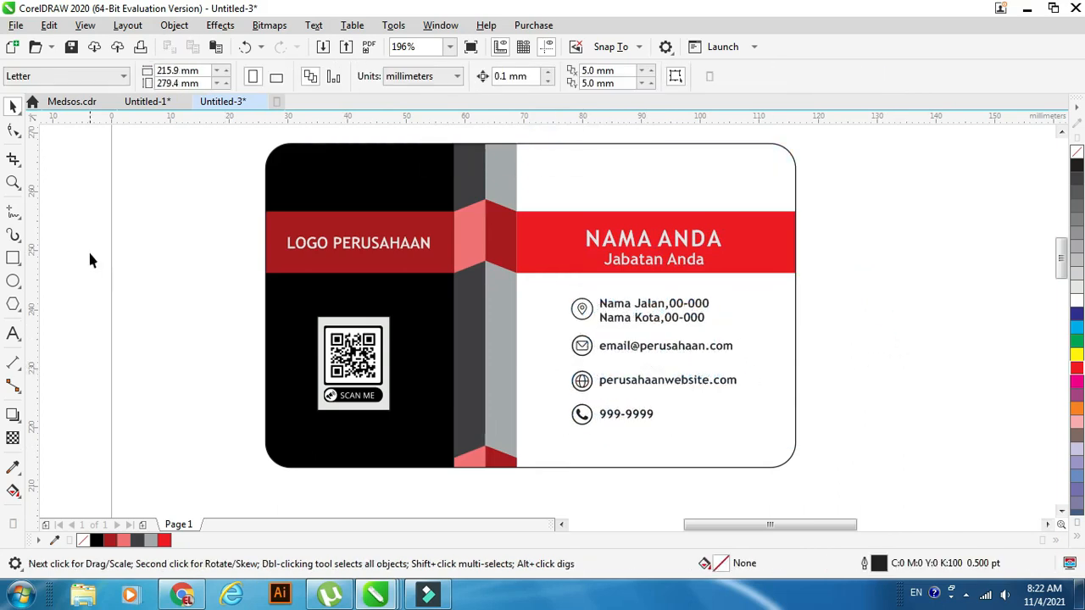
# Draw a rectangle about 50.5 by 3.6 mm over the card's bottom edge, from the gray strip past the card's right side.
pyautogui.click(13, 259)
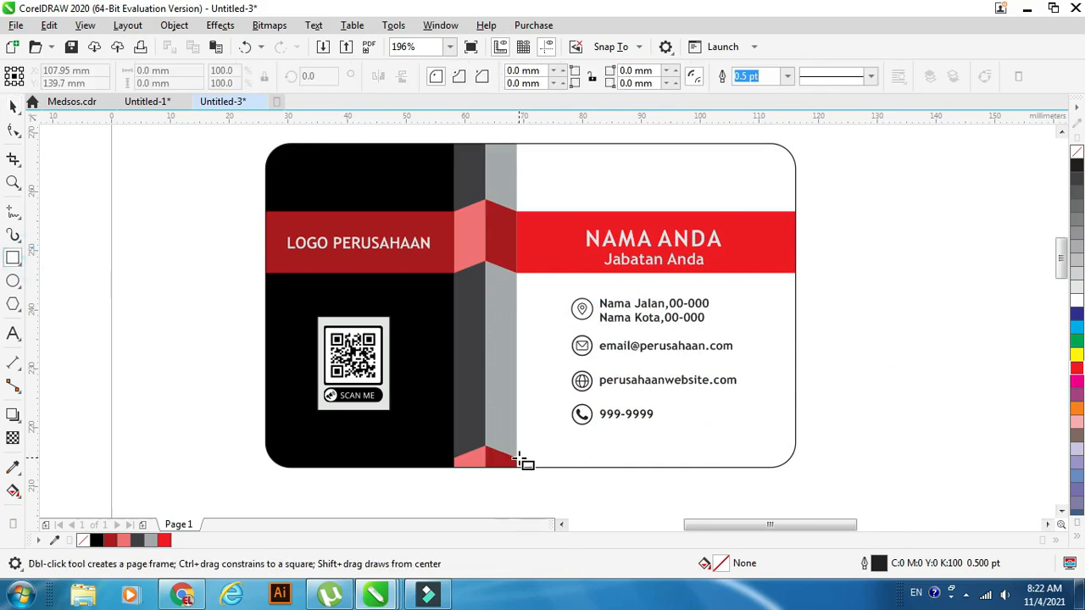
pyautogui.moveTo(515, 458); pyautogui.dragTo(816, 480)
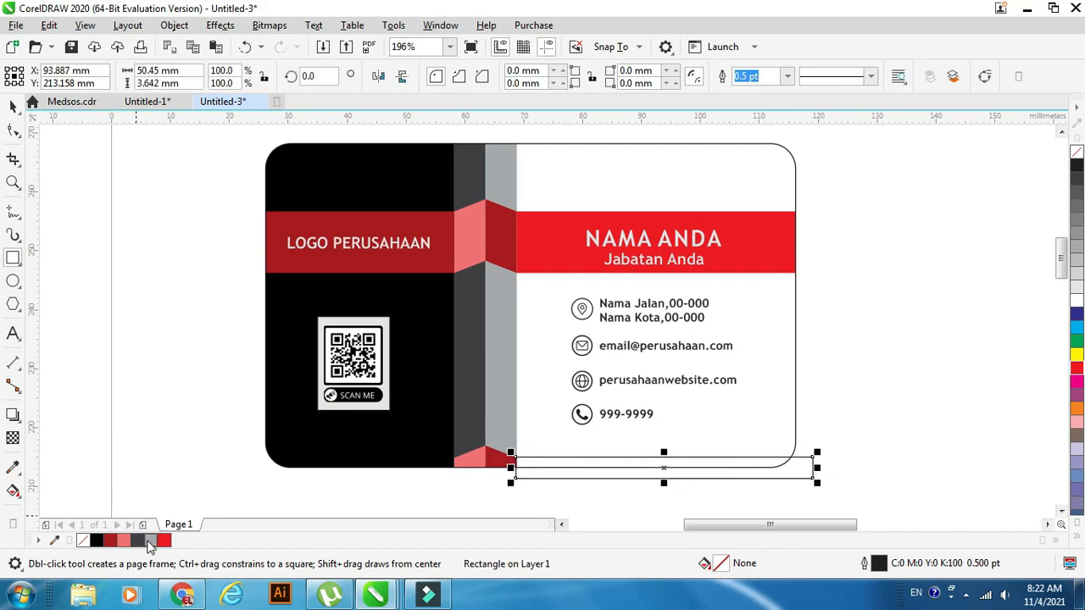
pyautogui.click(19, 106)
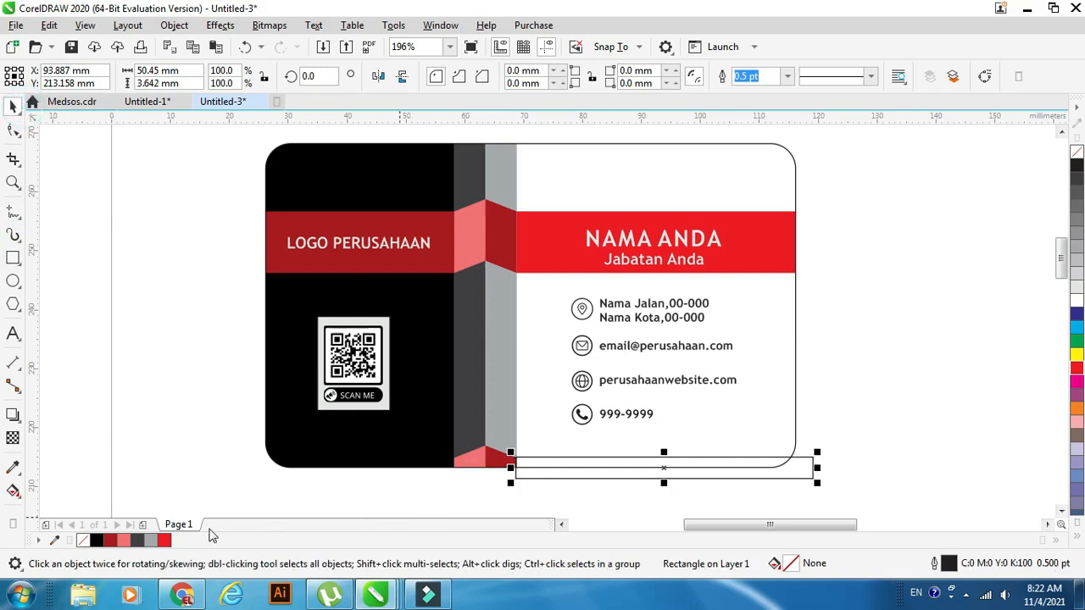
# Fill the bottom-edge rectangle with Red and remove its outline.
pyautogui.click(167, 541)
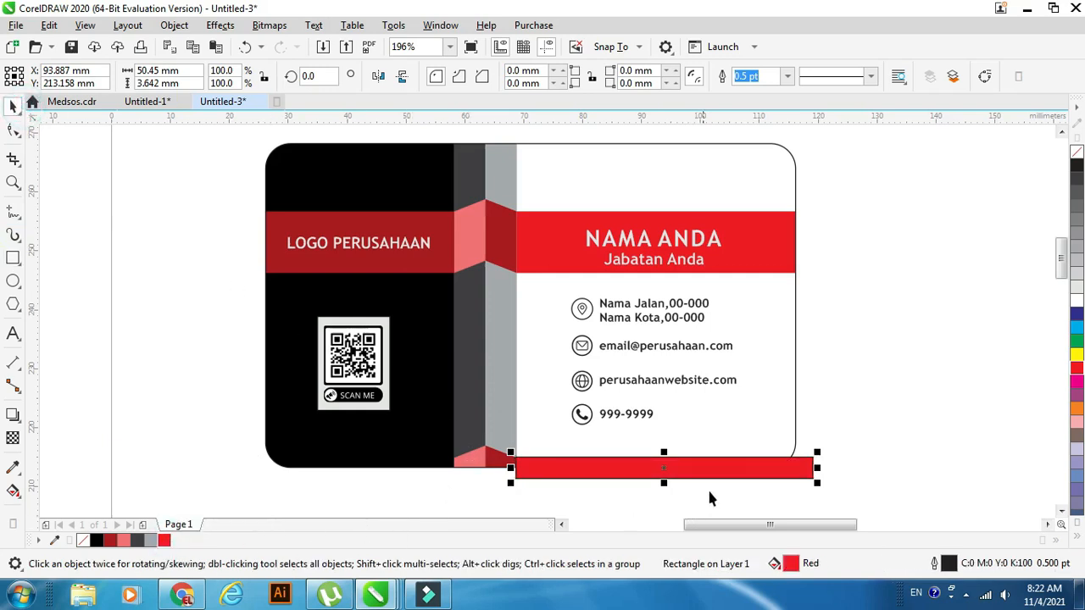
pyautogui.click(82, 541)
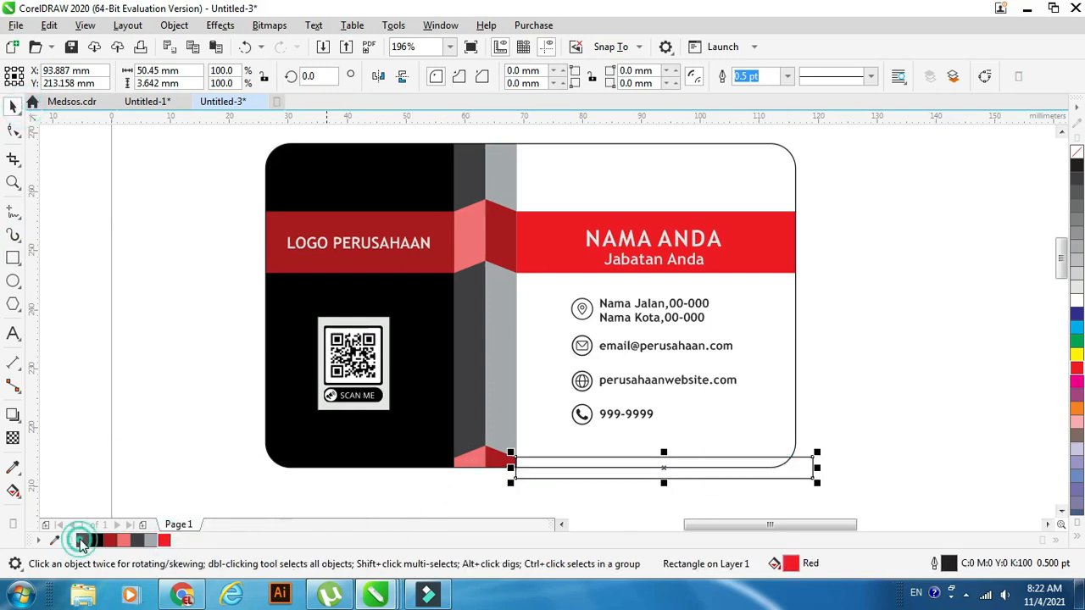
pyautogui.click(166, 543)
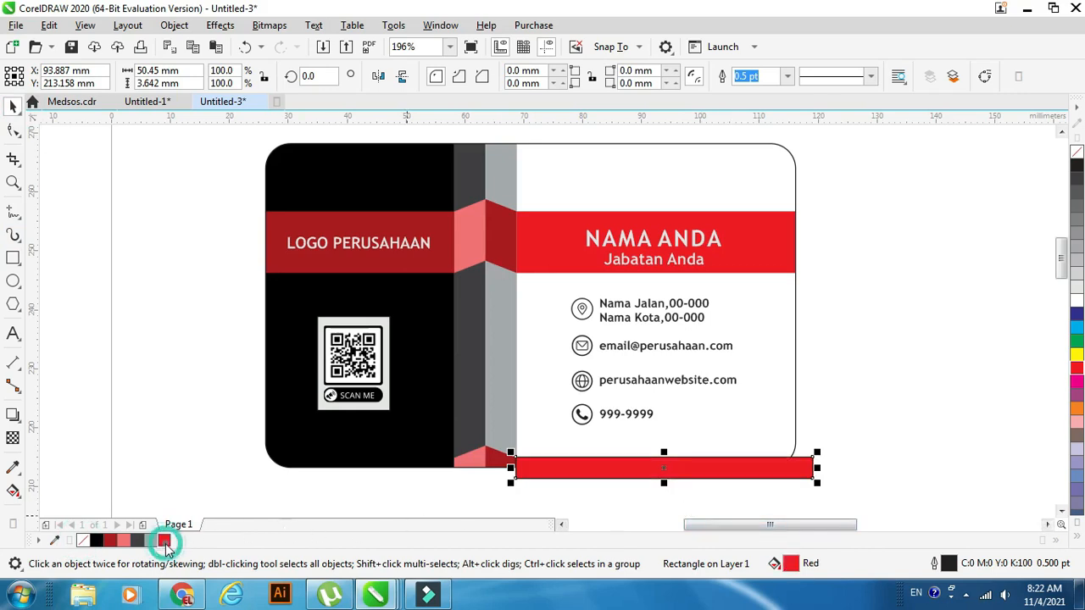
pyautogui.rightClick(82, 542)
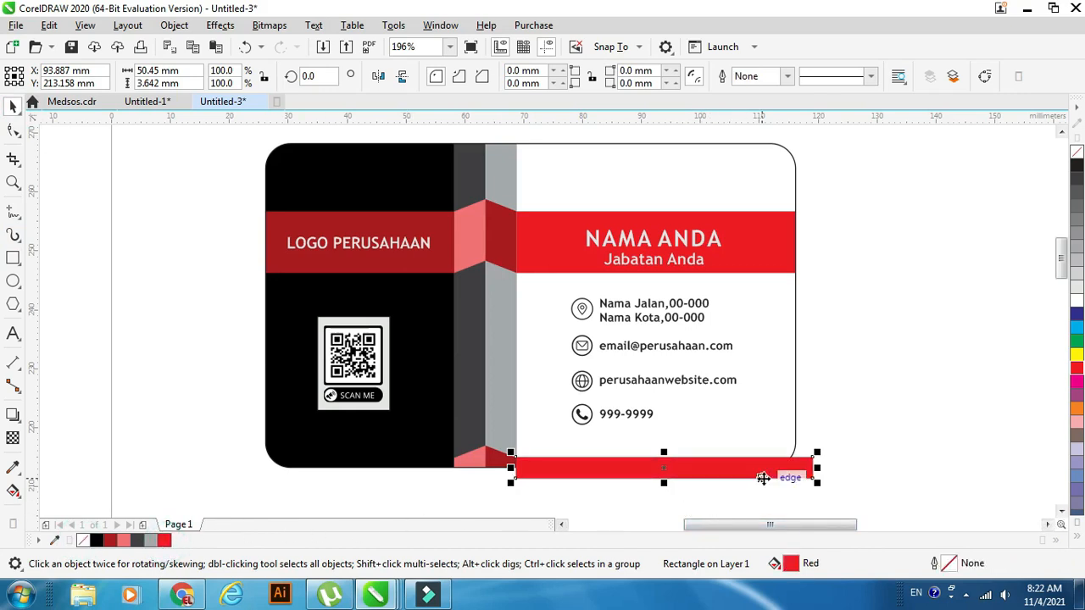
# PowerClip the red bottom rectangle inside the rounded card.
pyautogui.rightClick(797, 468)
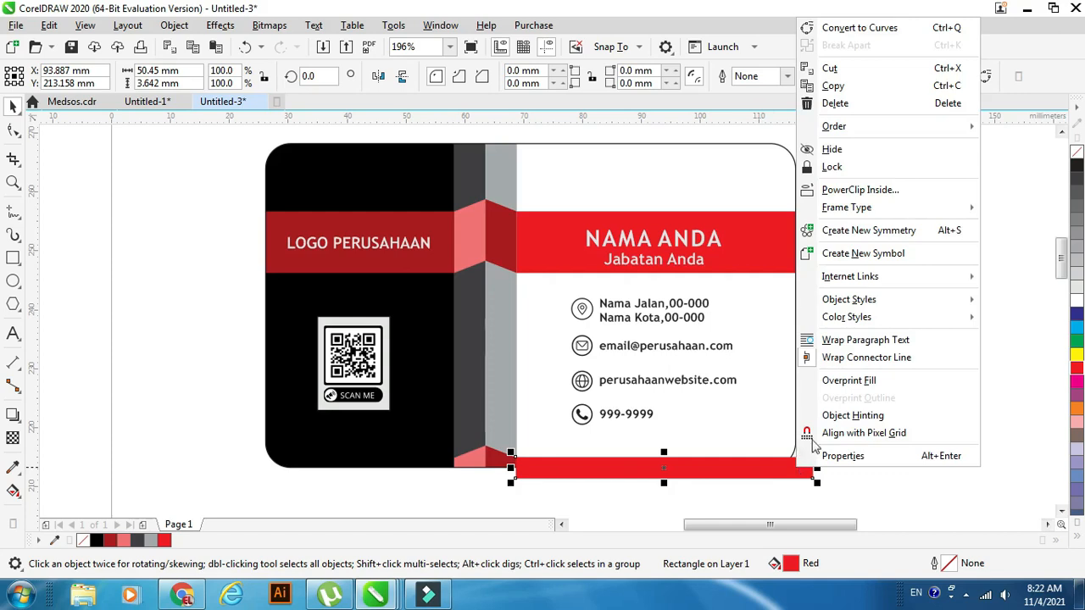
pyautogui.click(891, 188)
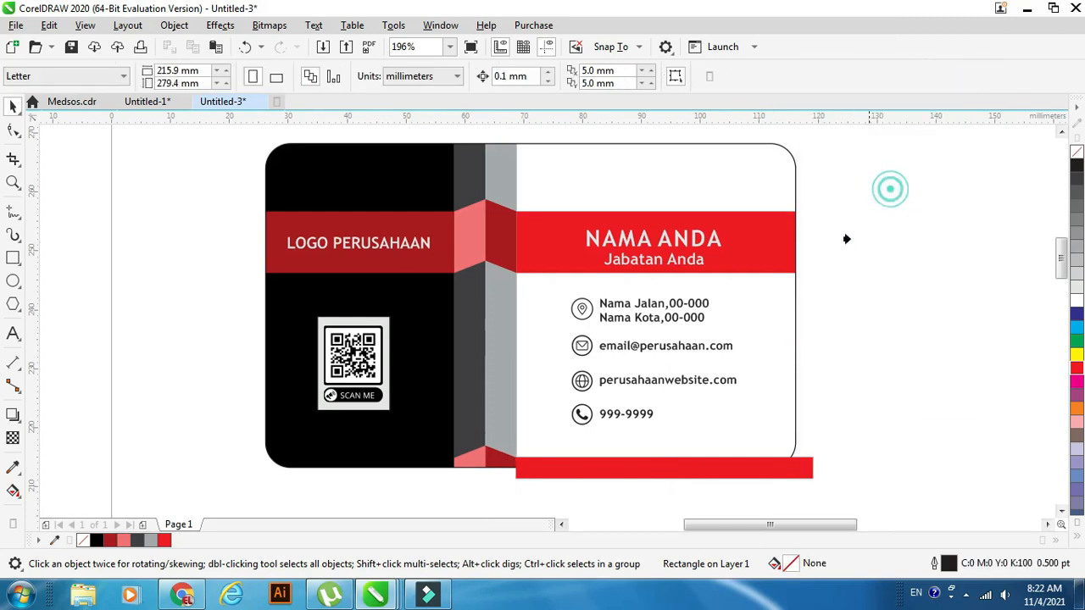
pyautogui.click(792, 312)
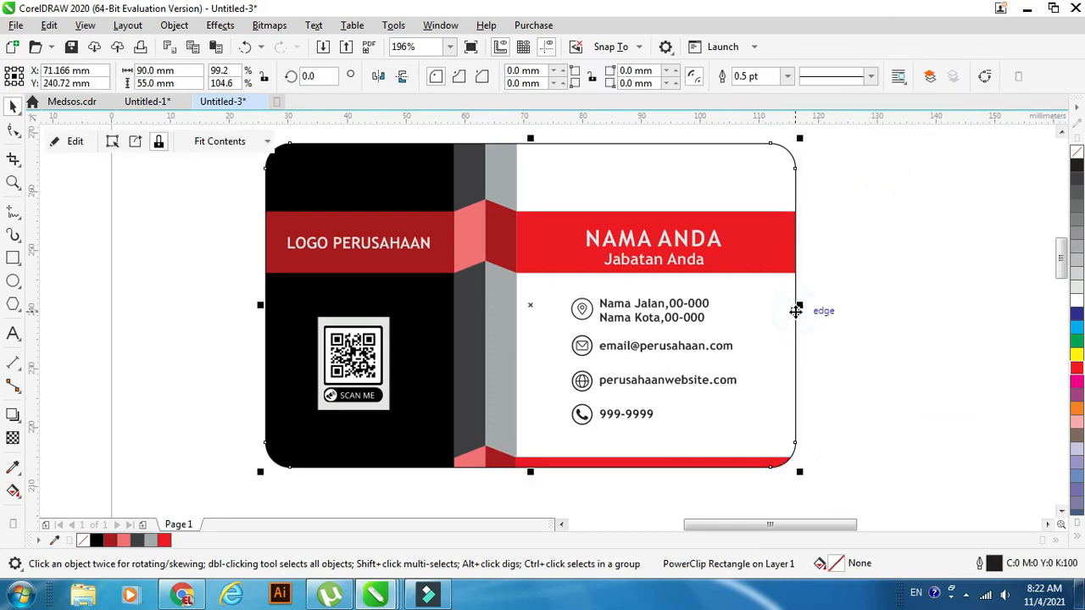
pyautogui.click(847, 329)
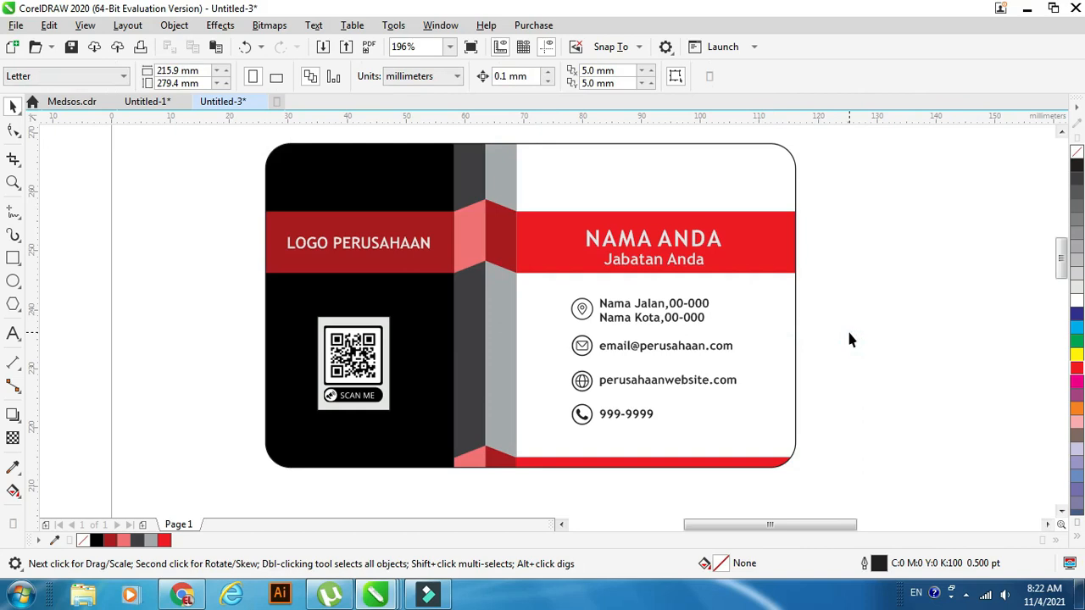